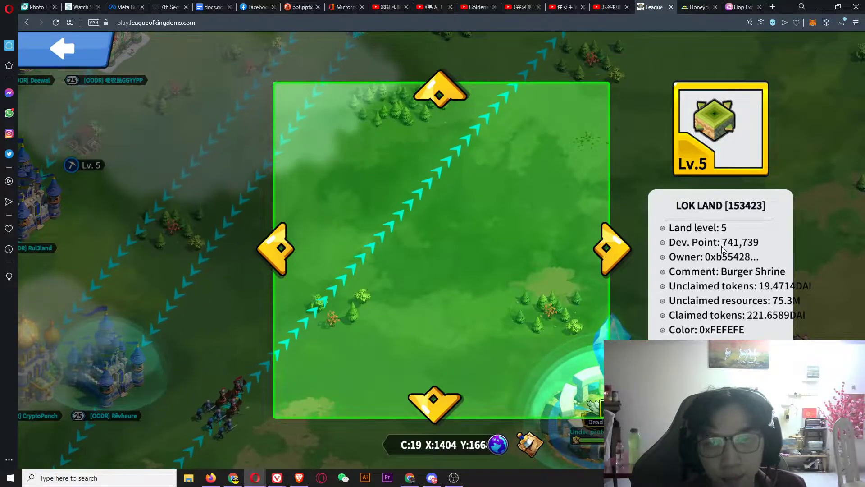
Leave the LOK LAND details and look over the surrounding castles on the world map.
left_click(666, 163)
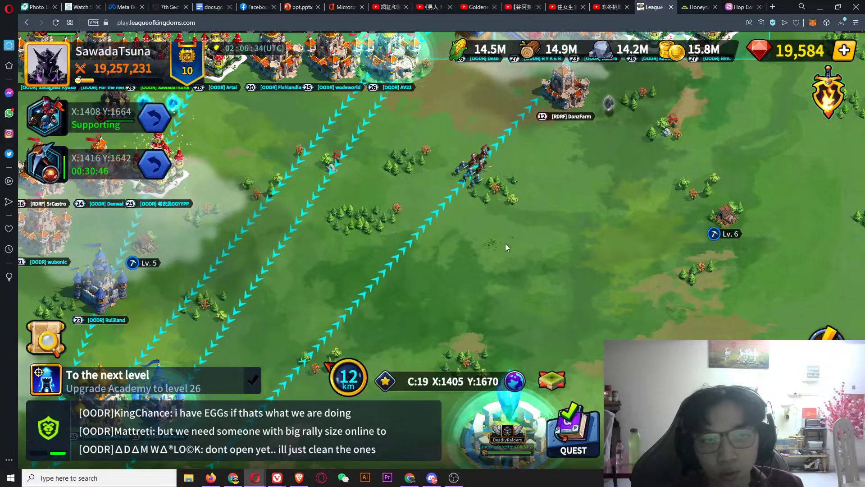
left_click_drag(437, 305, 534, 229)
left_click_drag(322, 118, 333, 283)
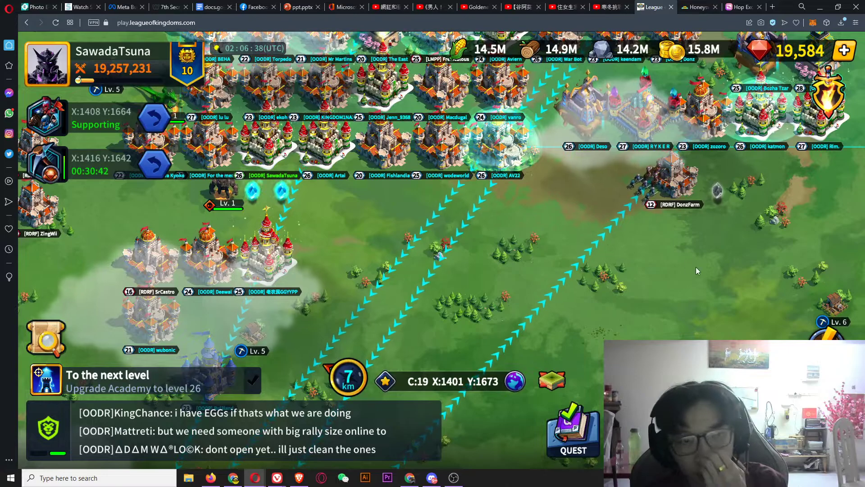
left_click_drag(475, 243, 550, 221)
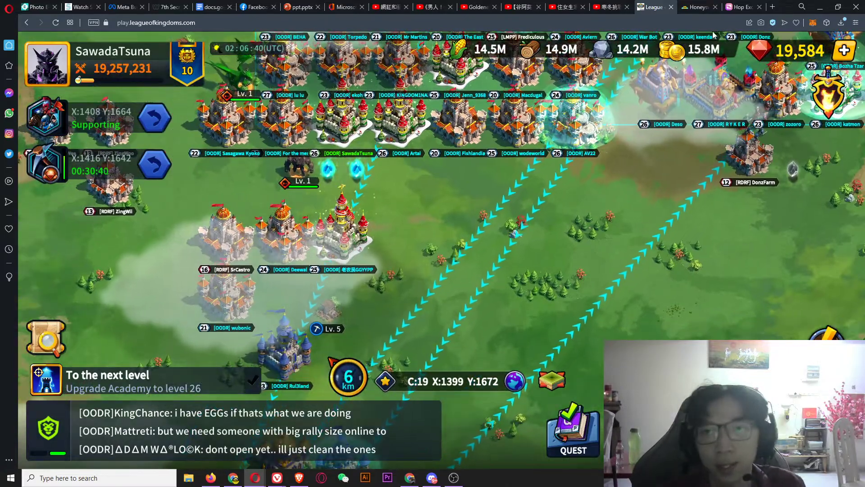
Check the XDAI balance of the wallet account in MetaMask.
left_click(813, 23)
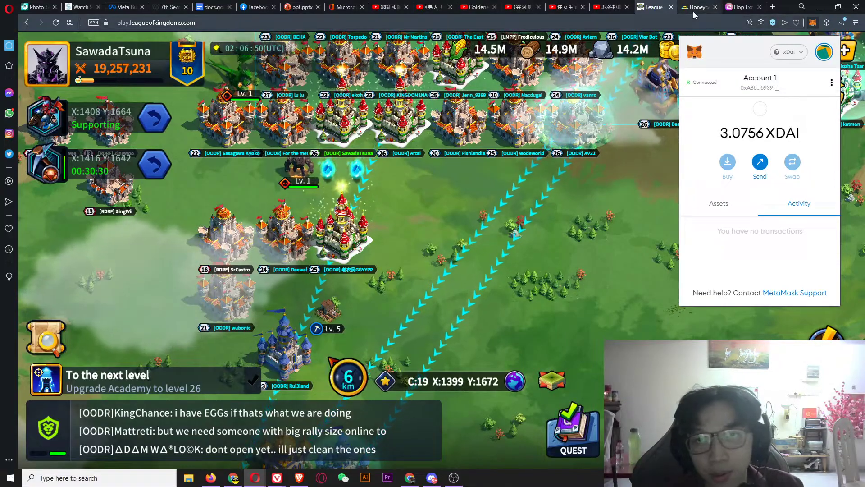
left_click_drag(557, 236, 382, 174)
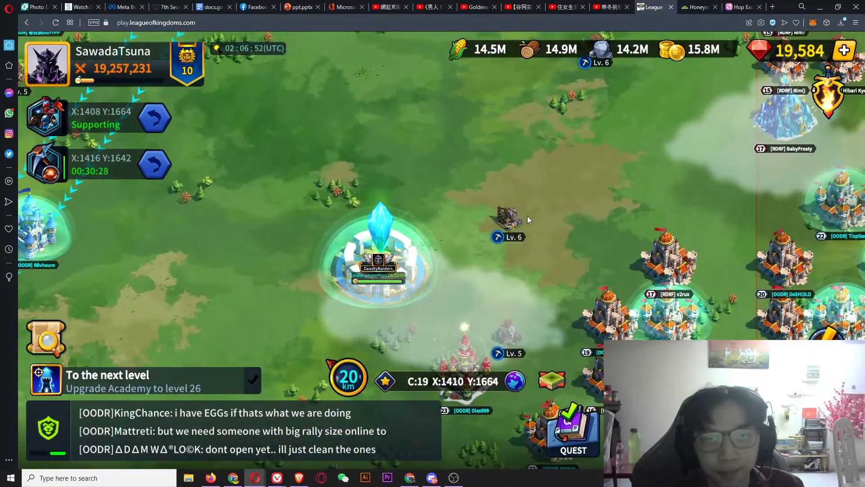
left_click(509, 217)
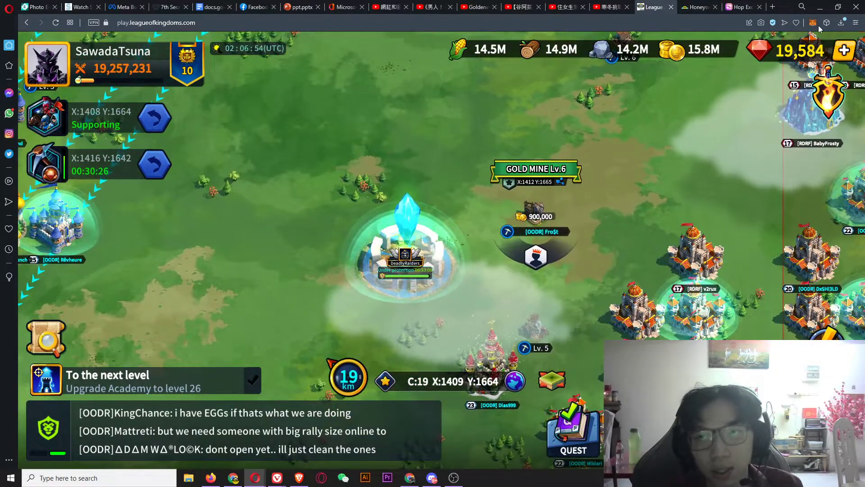
key("alt+shift+m")
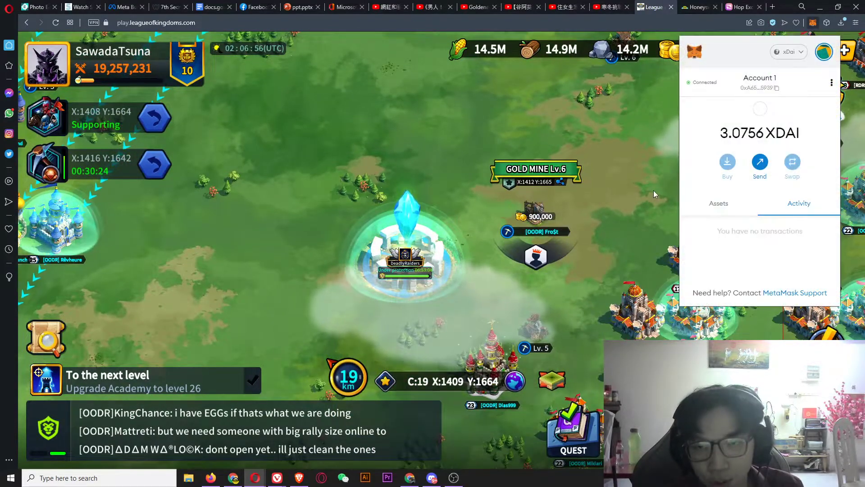
left_click_drag(721, 133, 797, 133)
left_click(799, 133)
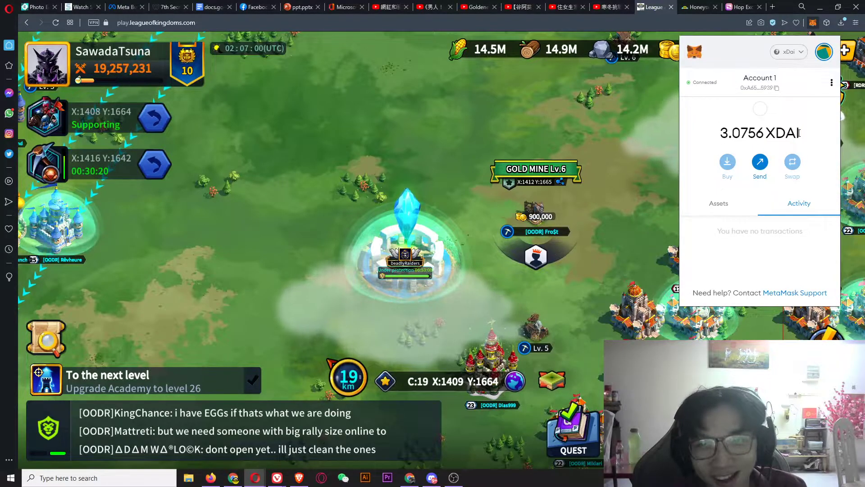
triple_click(799, 133)
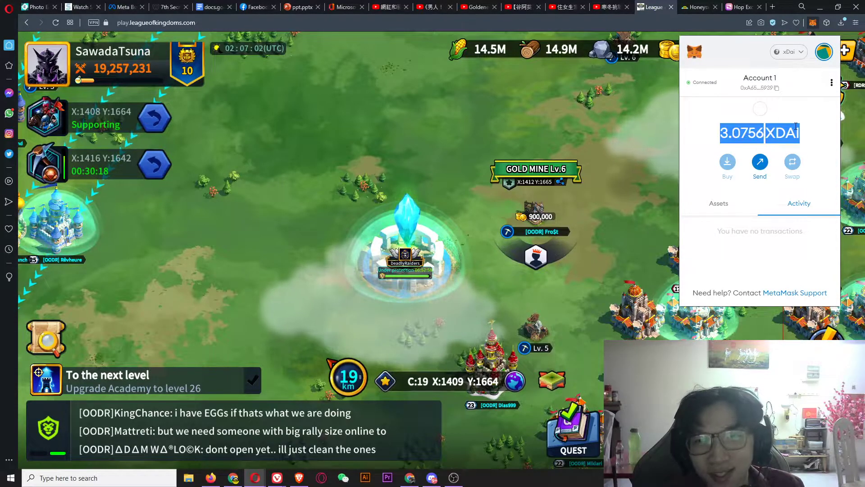
Switch to the Honeyswap swap page and check that the MetaMask wallet is on the xDai network.
left_click(702, 5)
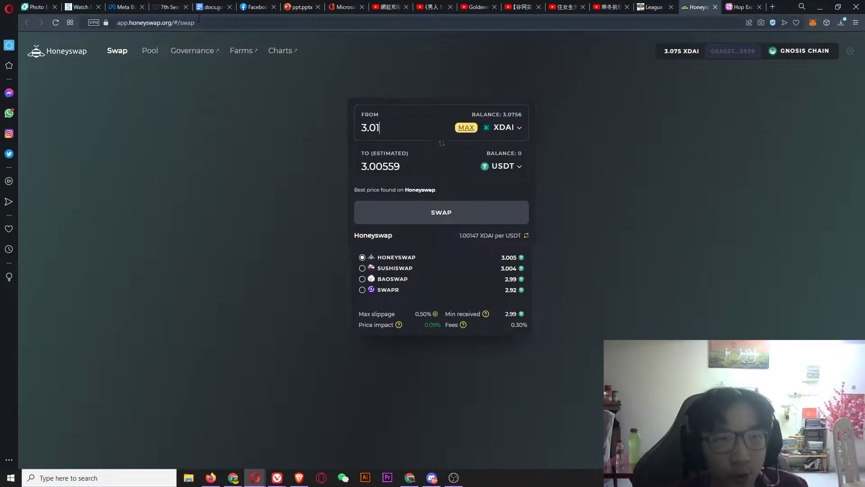
left_click(183, 21)
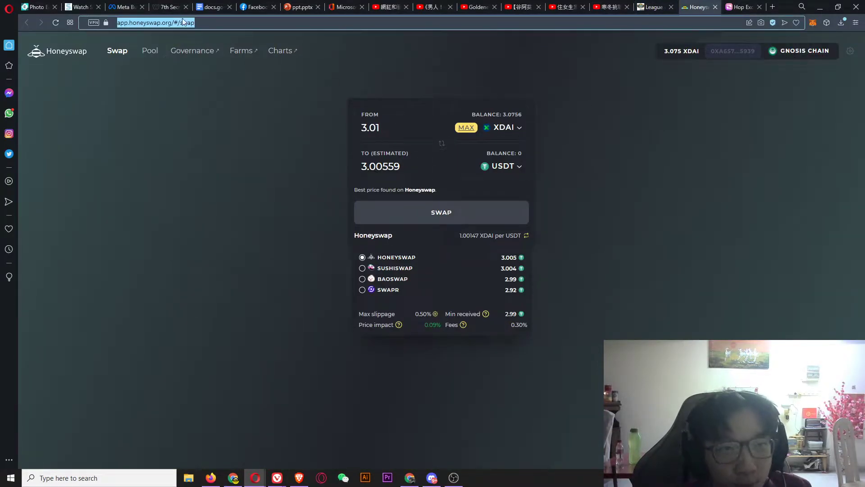
left_click(815, 23)
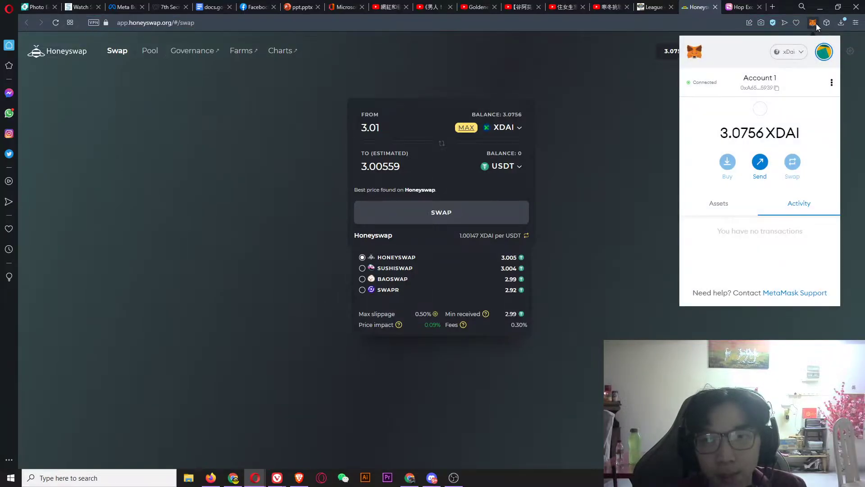
left_click(591, 169)
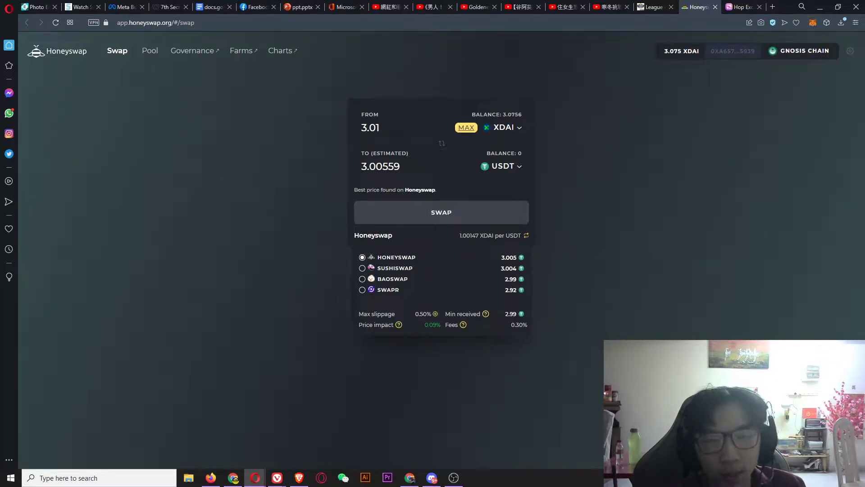
Submit a swap of 3.01 XDAI for USDT through Honeyswap and confirm the swap summary.
left_click(395, 127)
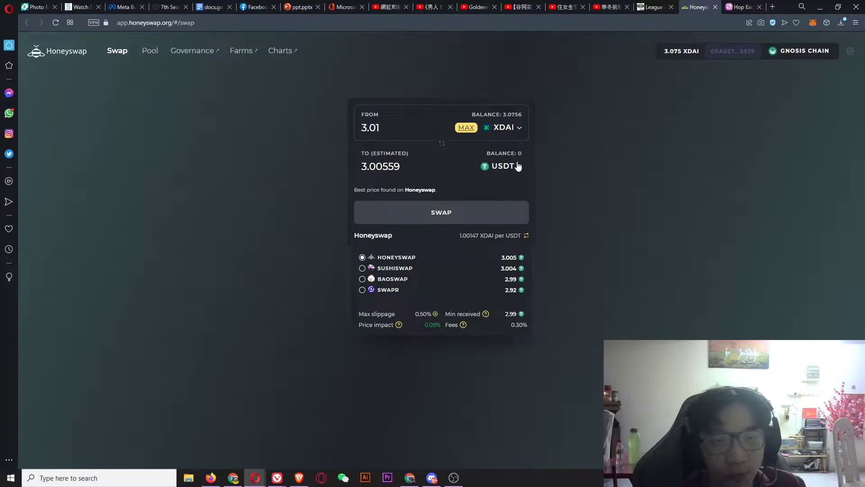
left_click(441, 215)
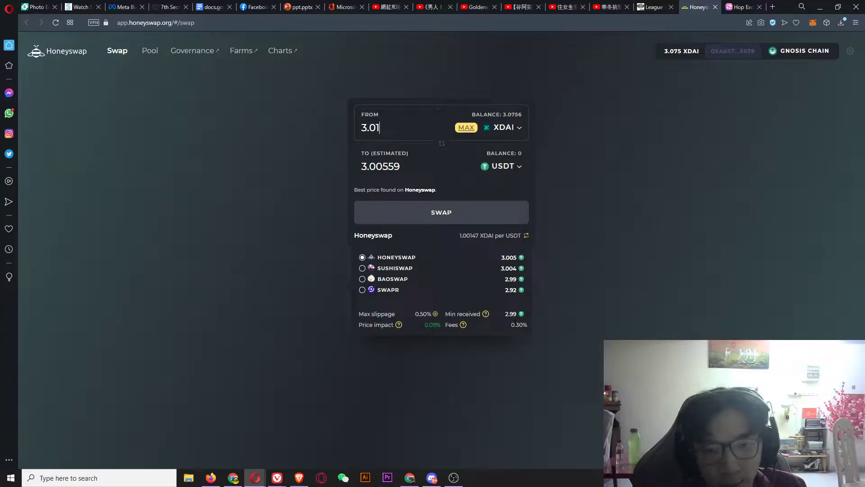
left_click(456, 213)
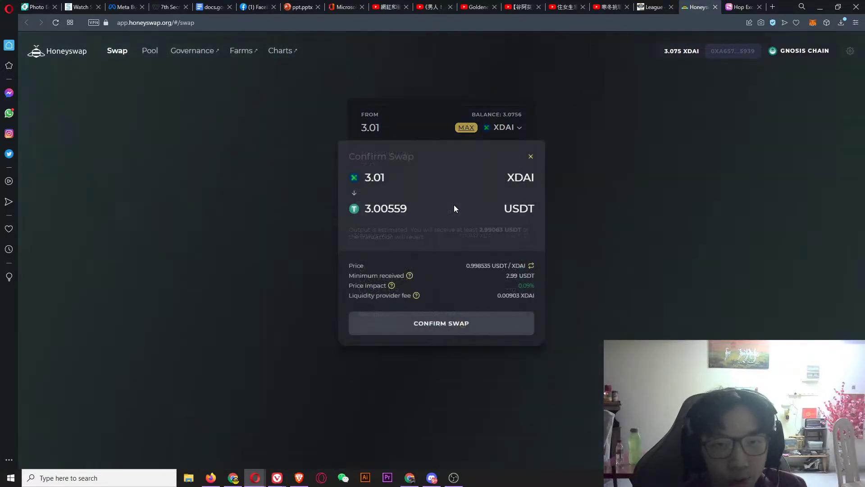
left_click(455, 326)
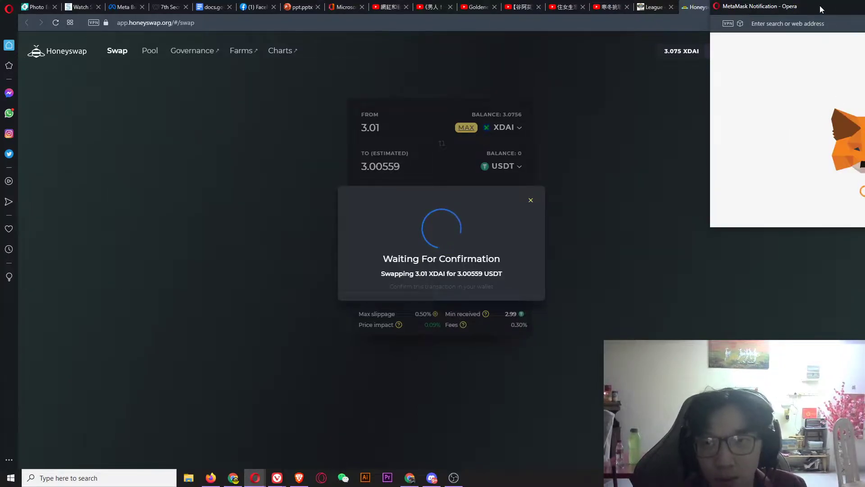
Confirm the 3.01 XDAI swap transaction in the MetaMask notification and dismiss the submission notice.
left_click_drag(820, 6, 624, 43)
scroll(716, 230, "down", 3)
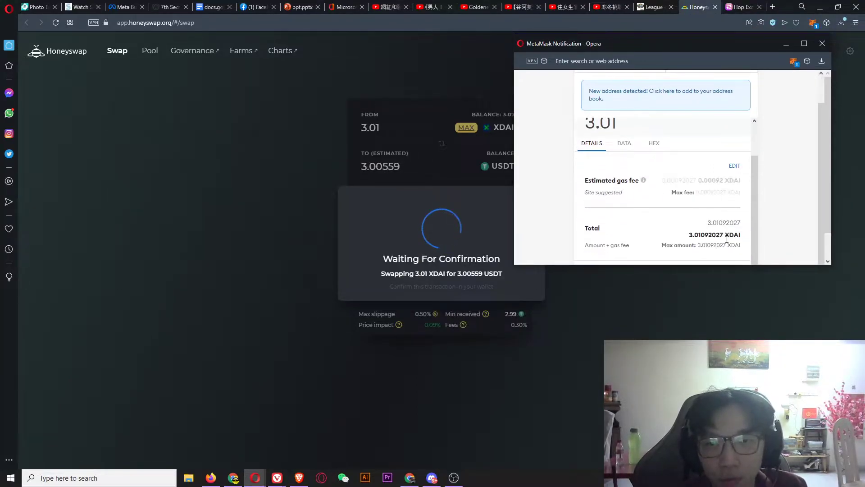
left_click(719, 248)
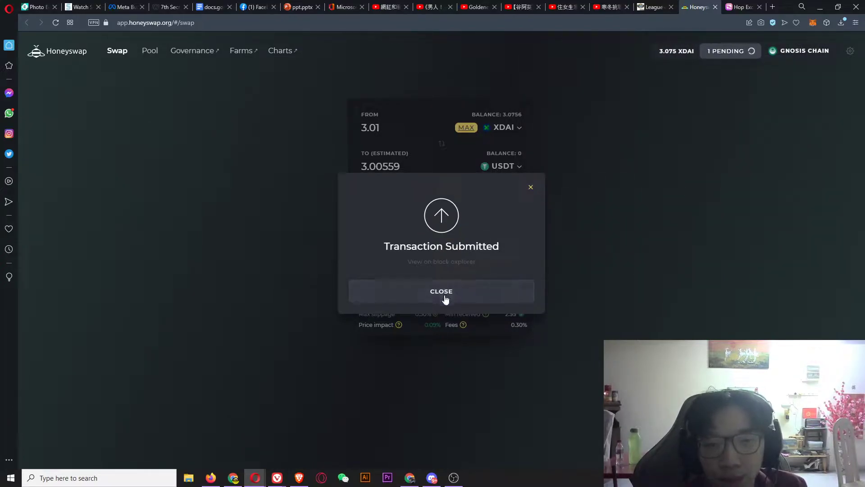
left_click(441, 293)
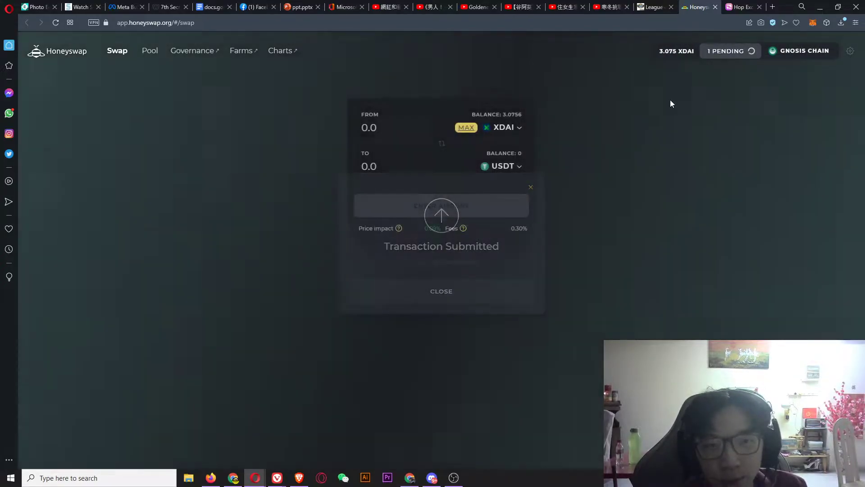
Check the progress of the swap in the MetaMask activity and on Honeyswap, with a brief visit to Hop Exchange.
left_click(818, 24)
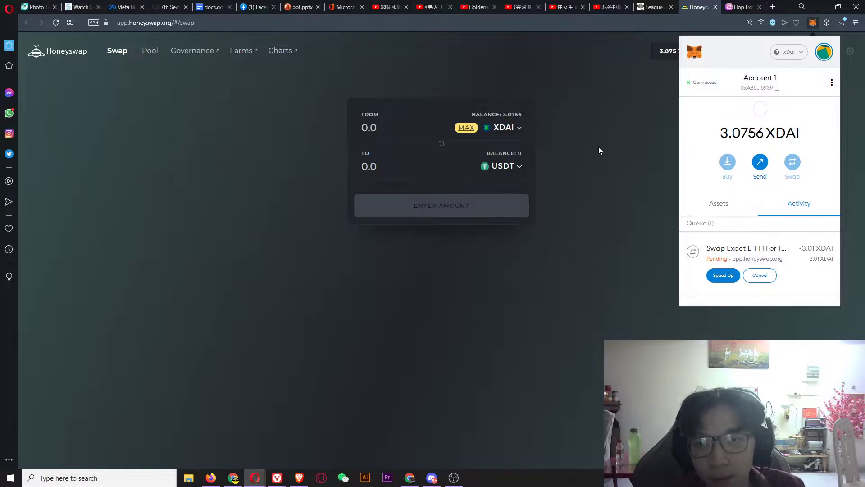
left_click(614, 113)
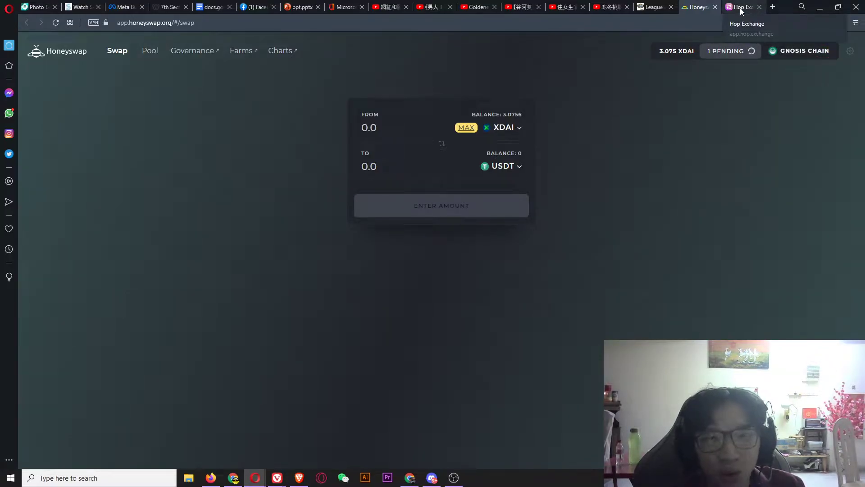
left_click(741, 10)
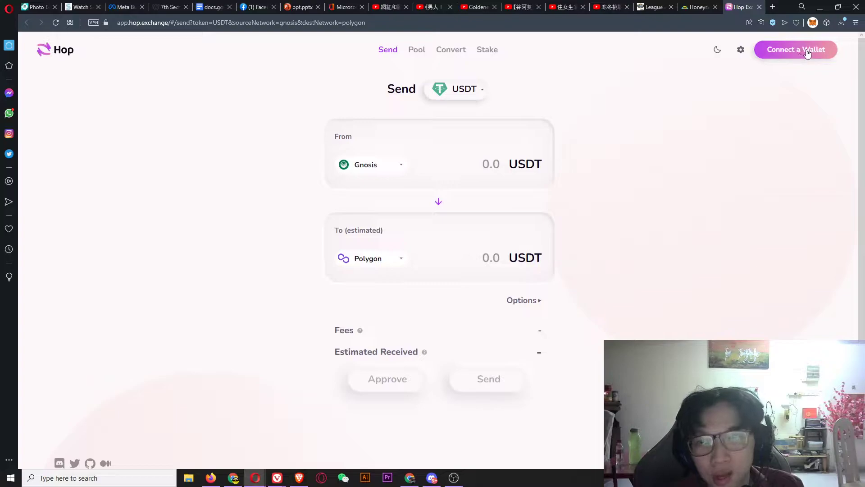
left_click(813, 23)
left_click(788, 66)
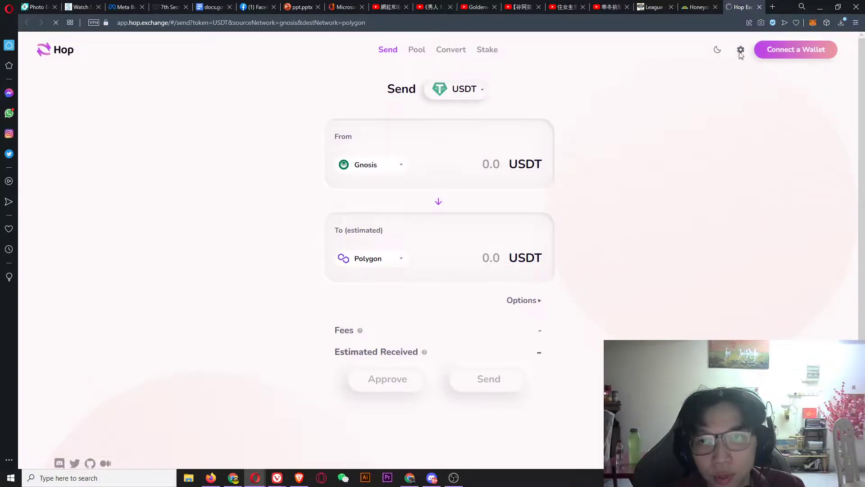
left_click(698, 11)
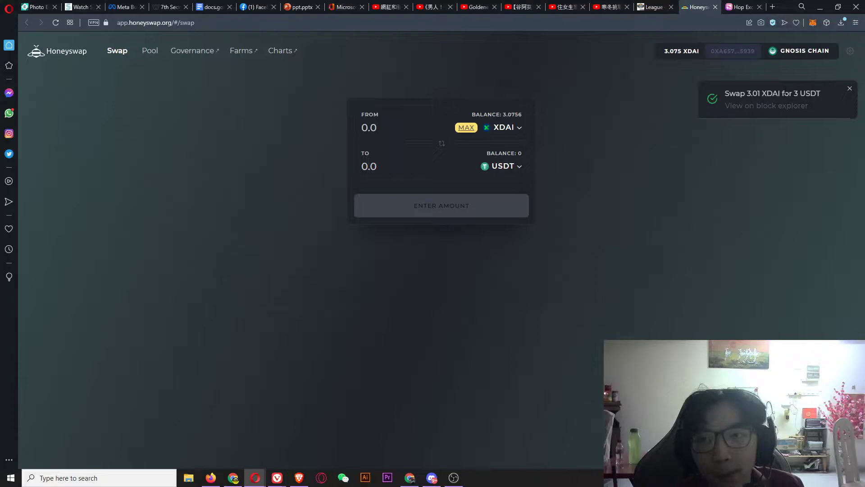
Switch to Hop Exchange and connect the MetaMask wallet account to the site.
left_click(741, 7)
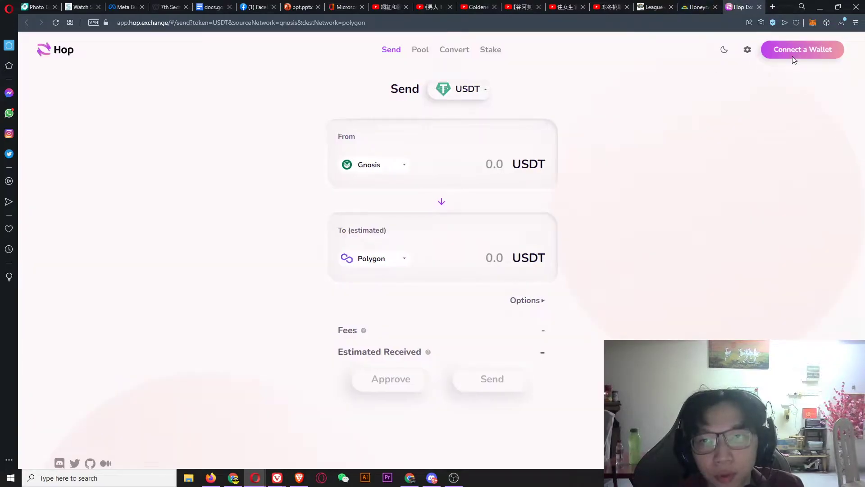
left_click(792, 55)
left_click(455, 221)
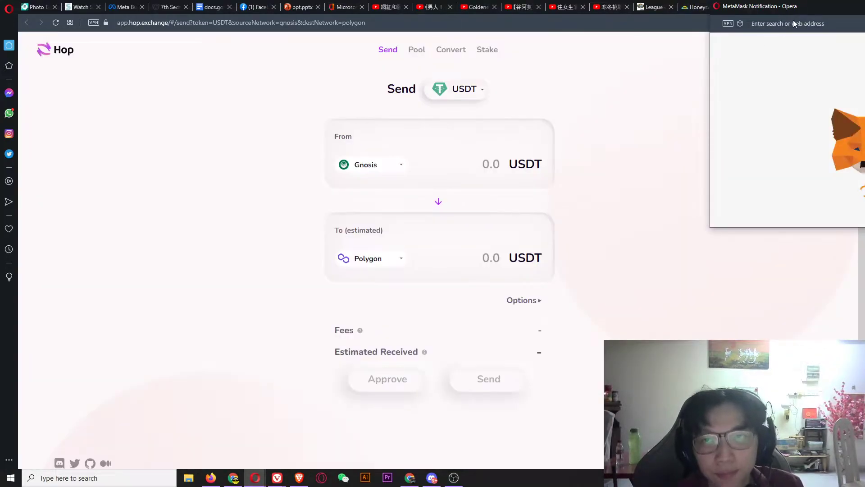
left_click(787, 220)
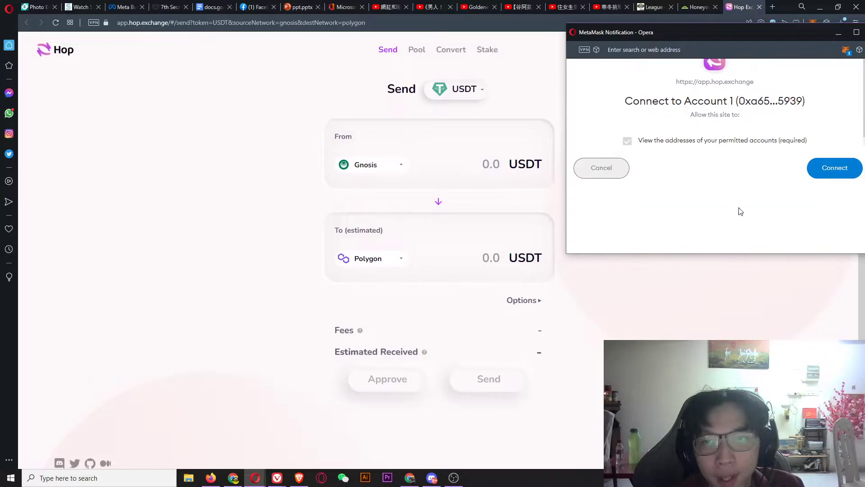
left_click(827, 168)
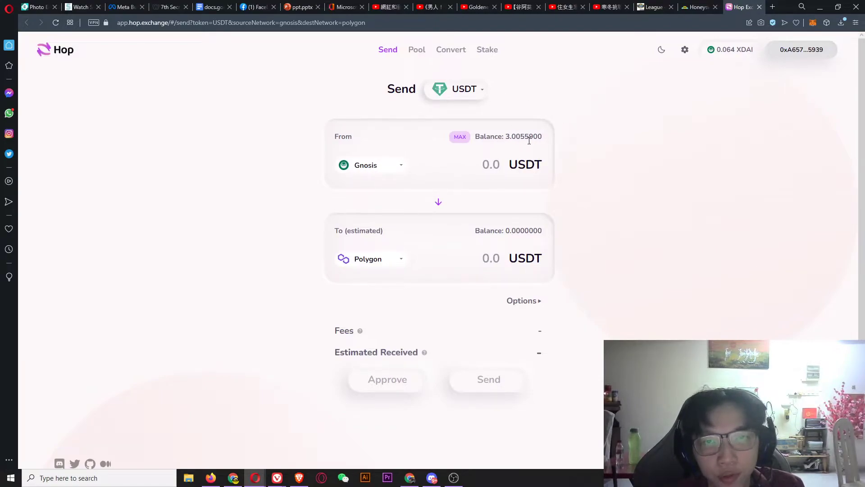
Set the transfer to the maximum 3.00559 USDT from Gnosis, with Polygon as the destination network.
left_click(460, 138)
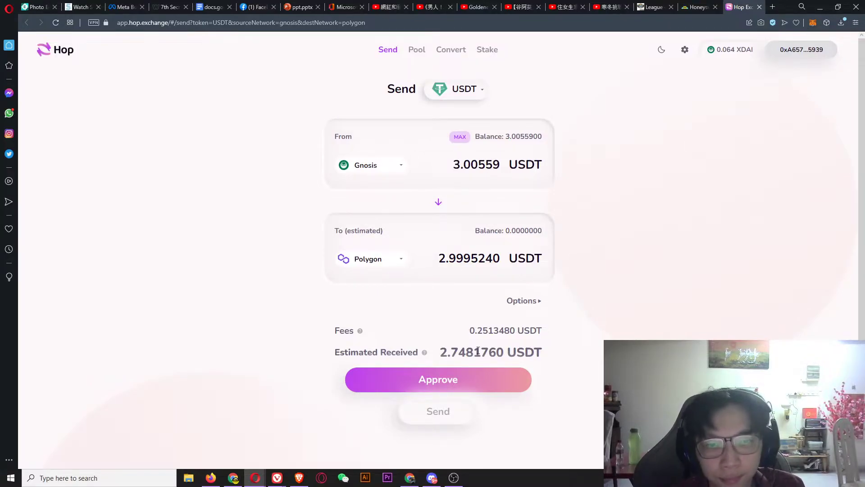
left_click(393, 267)
left_click(537, 280)
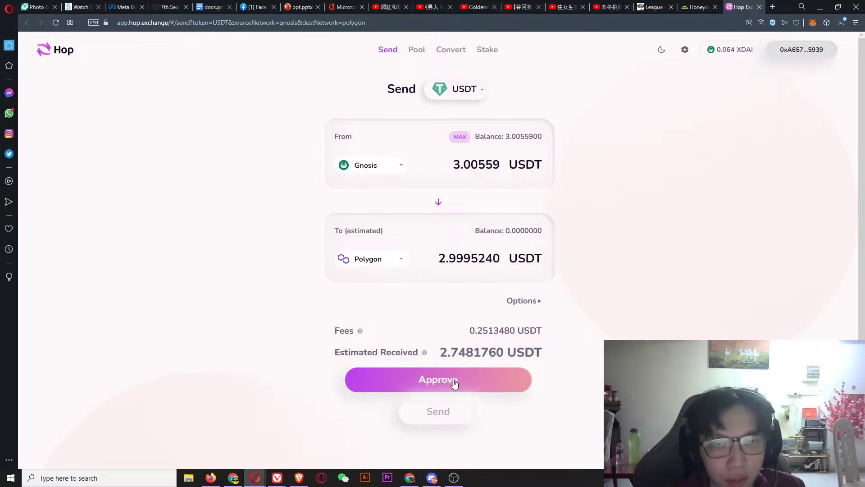
Show the transfer options without a custom recipient and request approval for Hop to spend USDT on Gnosis.
left_click(530, 306)
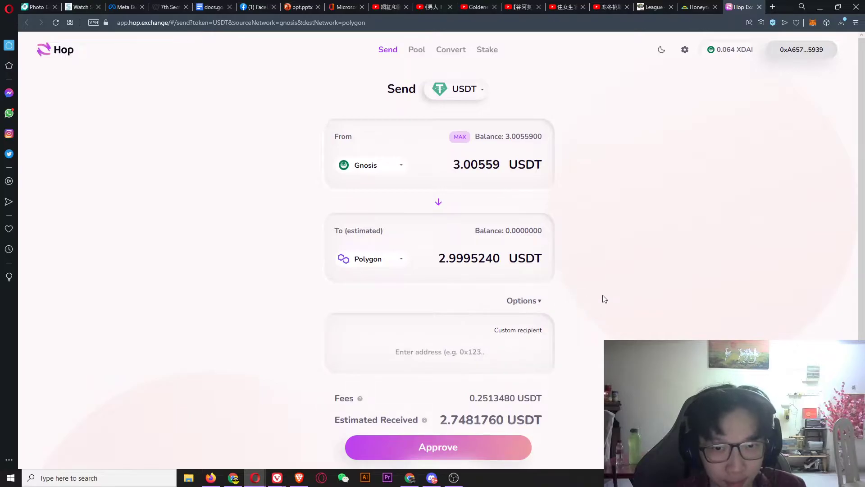
scroll(604, 299, "down", 3)
scroll(542, 264, "up", 1)
scroll(462, 326, "down", 1)
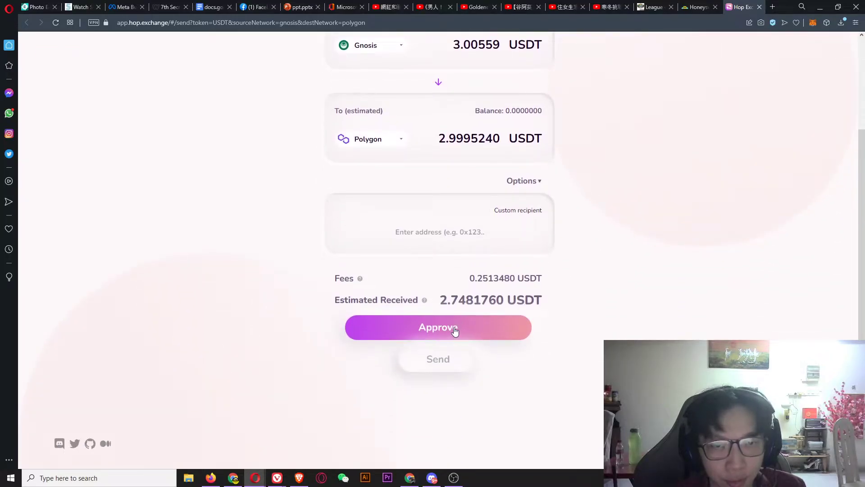
left_click(454, 331)
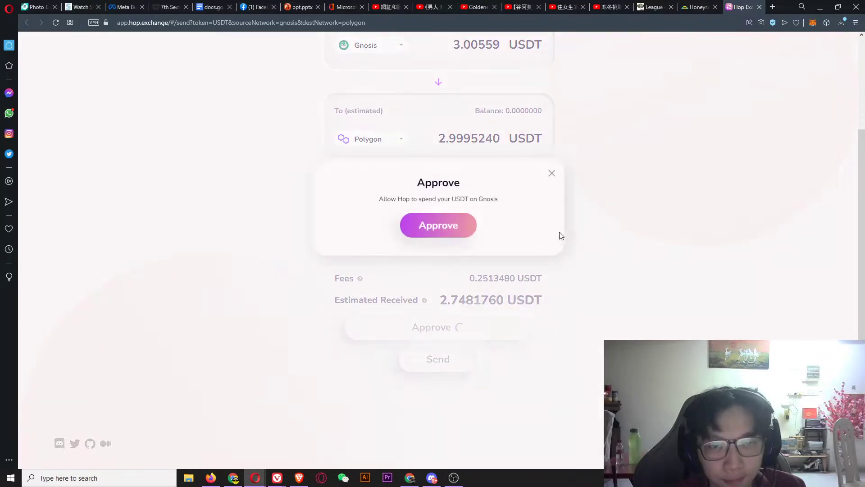
left_click(450, 229)
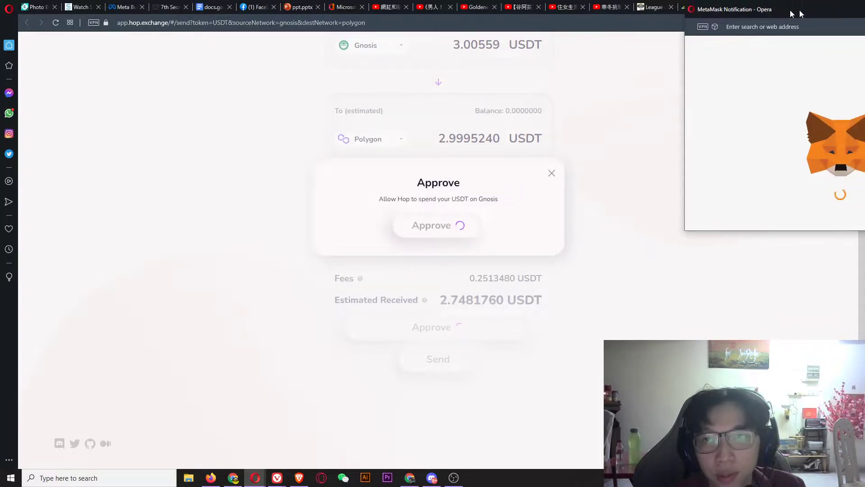
Review the transaction fee in the MetaMask notification and confirm Hop's permission to access the USDT.
left_click_drag(807, 9, 625, 27)
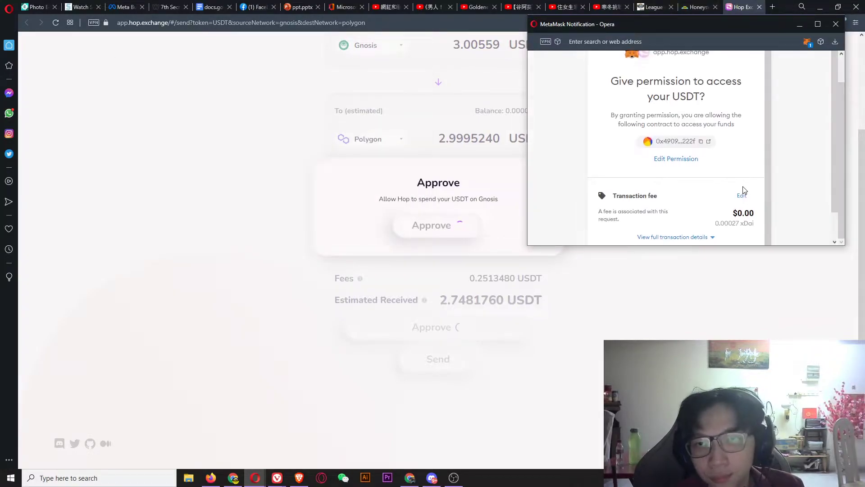
scroll(739, 192, "down", 1)
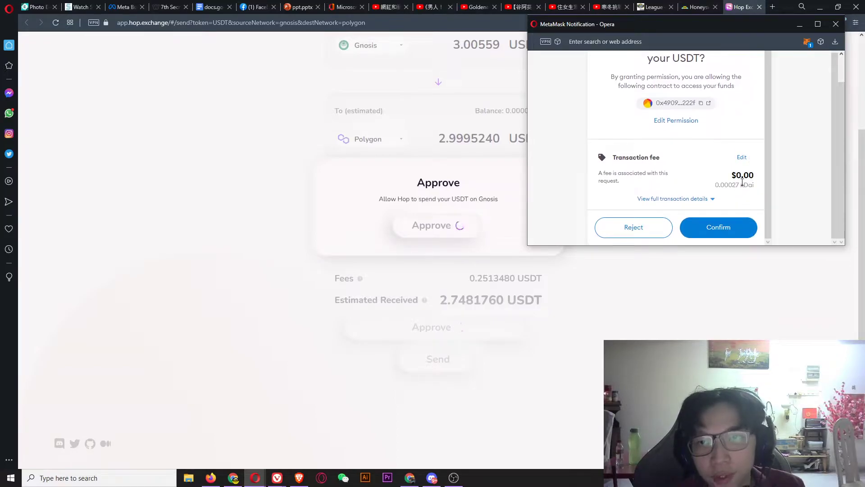
left_click(728, 228)
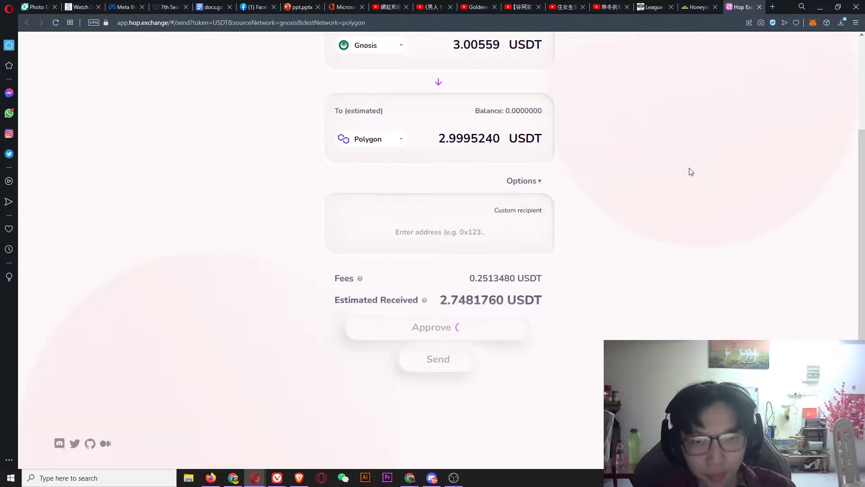
Check the approval in the MetaMask activity, and switch the wallet network to Polygon to view its assets.
left_click(813, 26)
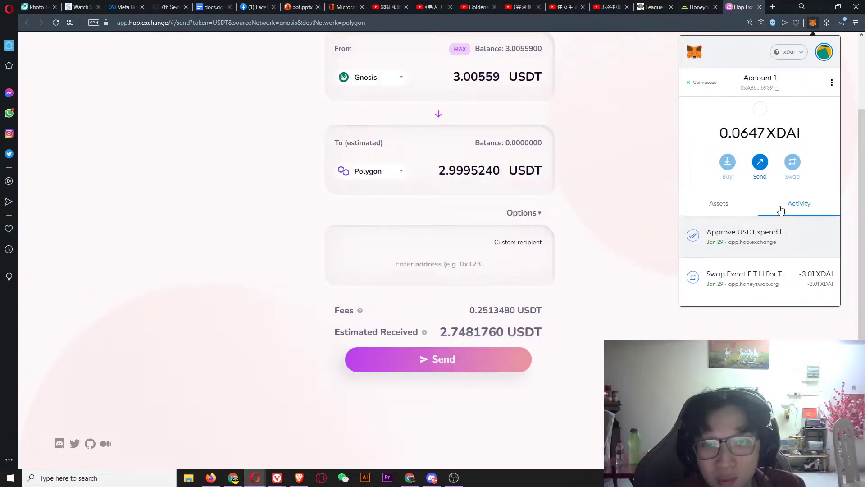
left_click(794, 53)
left_click(751, 158)
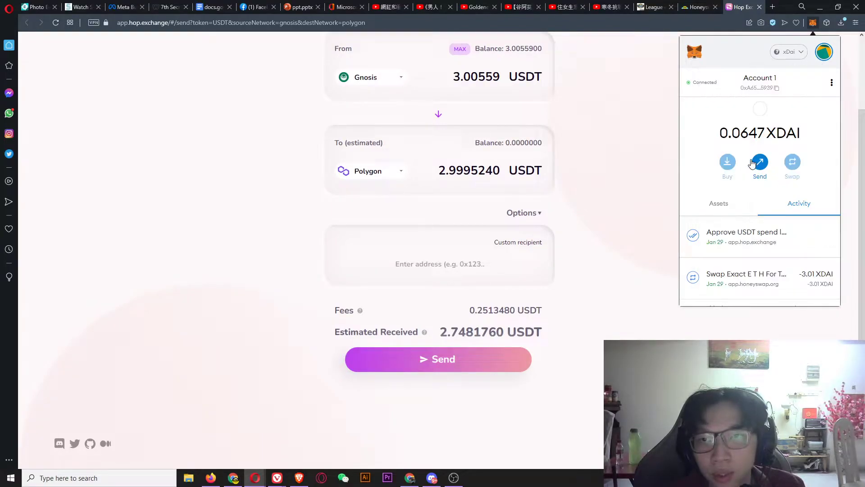
scroll(760, 225, "down", 4)
scroll(757, 221, "up", 5)
left_click(752, 212)
scroll(772, 244, "down", 1)
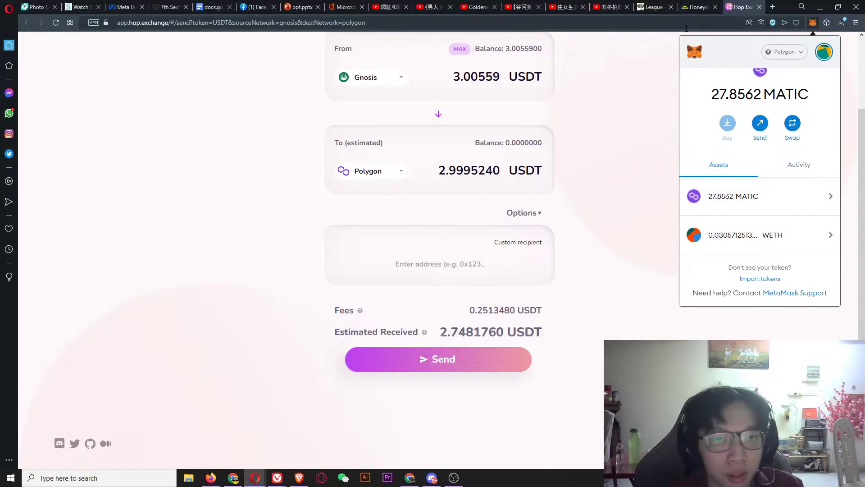
Switch to Firefox and search the web for "polygon usdt token" in a new tab.
left_click(210, 478)
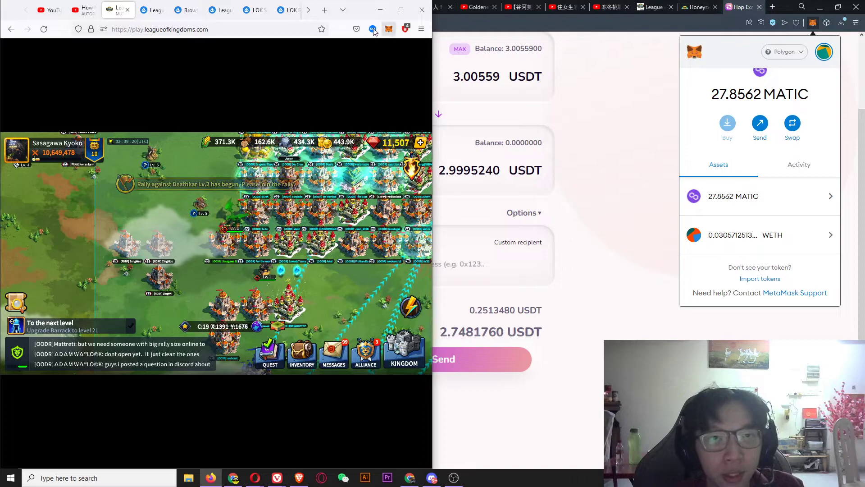
left_click(324, 9)
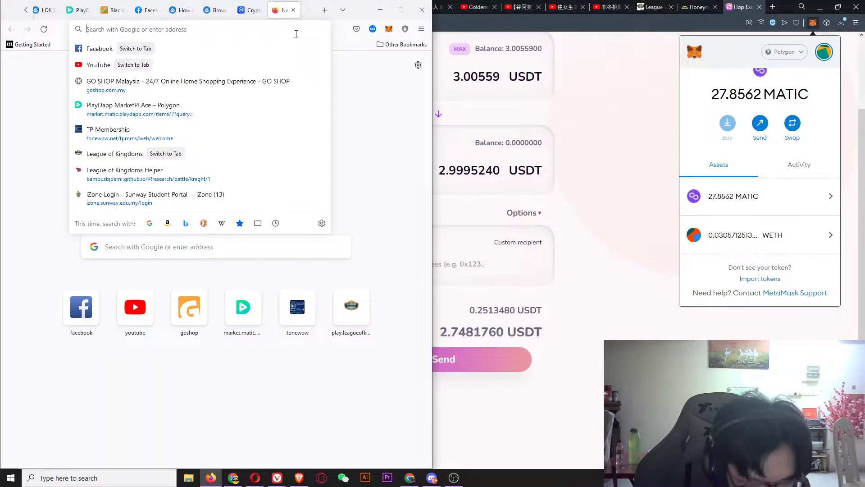
type("usdt")
key("Home")
type("pi")
key("BackSpace")
type("olygon usd")
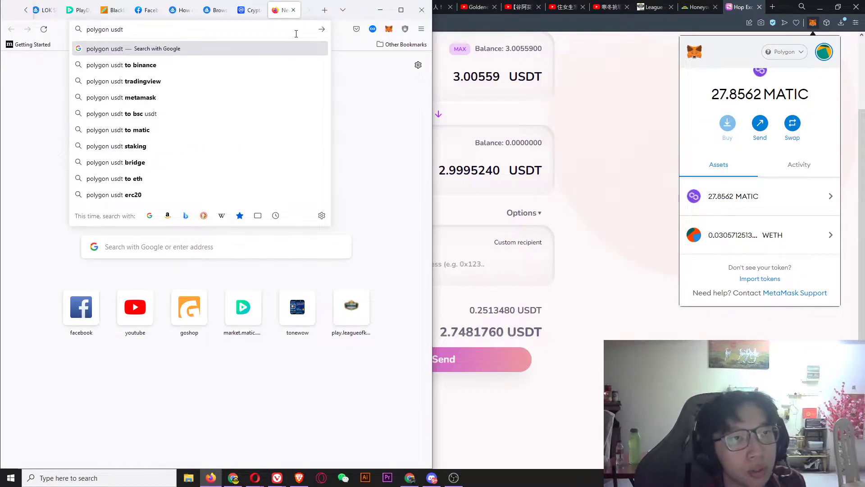
type("t token")
key("Return")
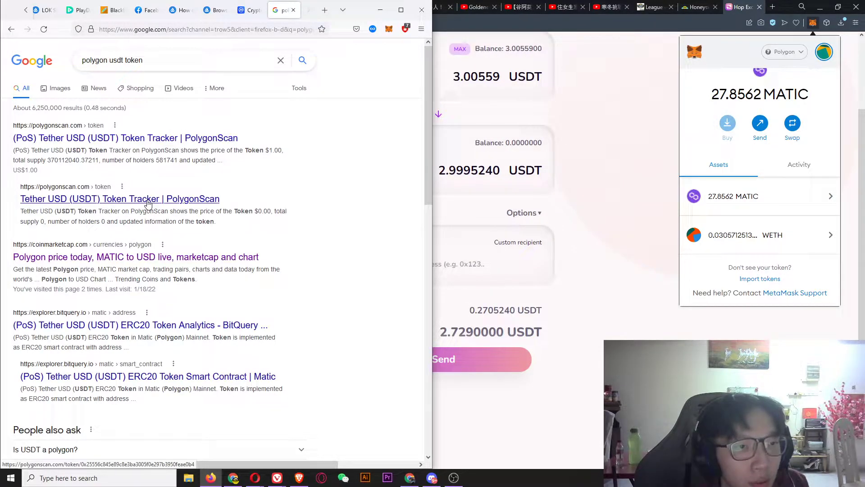
Refine the search to "usdt token address metamask polygon" and open the P2ENews article on adding USDT to a Polygon wallet.
left_click(167, 62)
type("m")
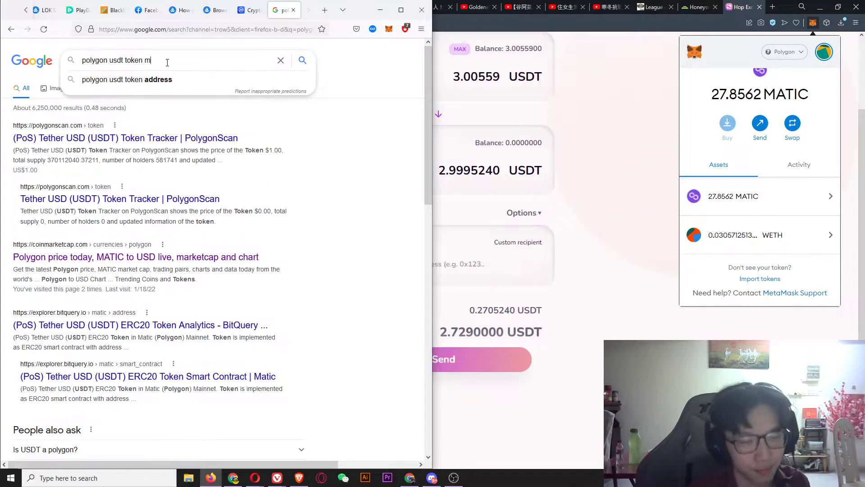
key("Down")
key("Return")
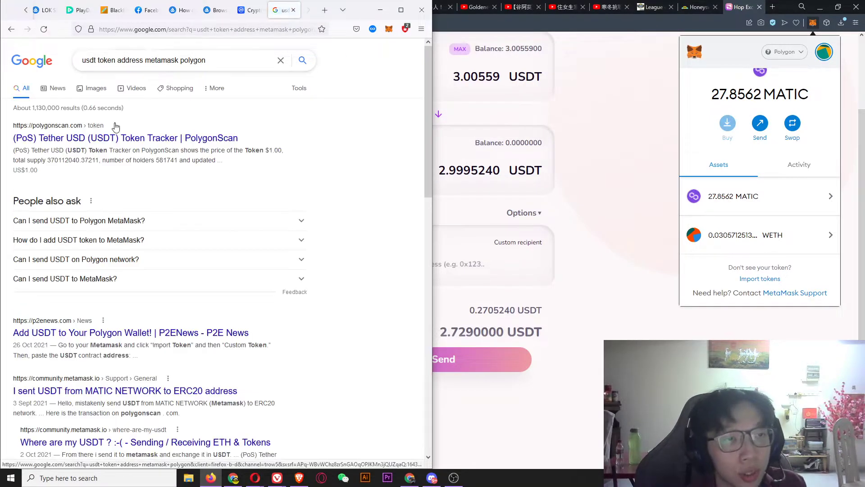
left_click(142, 333)
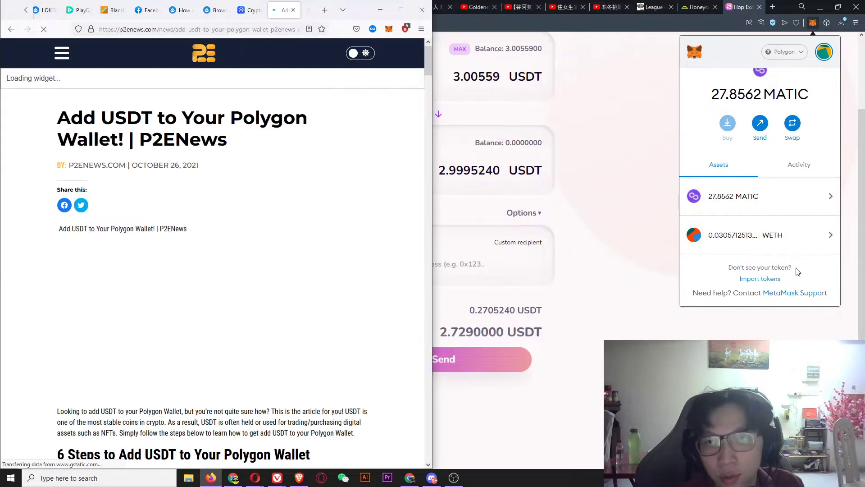
Open the token import form in MetaMask and look through the P2ENews article for the USDT contract address.
left_click(759, 280)
key("alt+Tab")
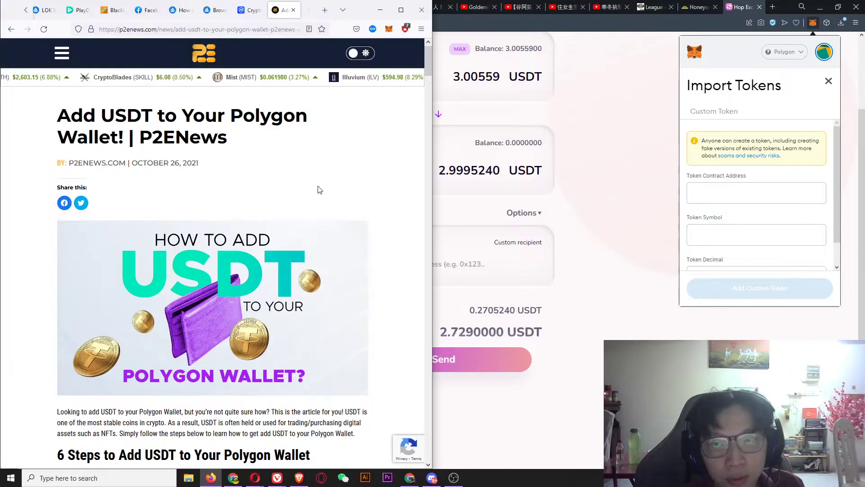
scroll(316, 189, "down", 5)
scroll(204, 242, "down", 3)
scroll(204, 242, "down", 15)
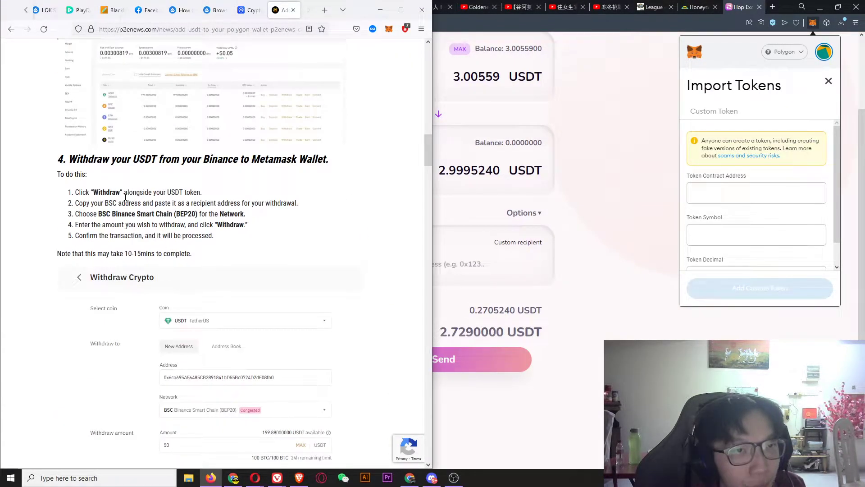
scroll(157, 226, "down", 6)
scroll(179, 249, "down", 14)
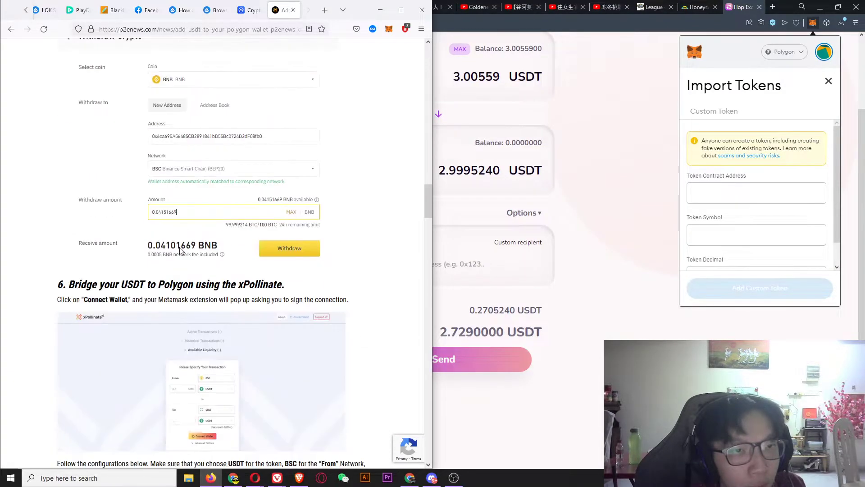
scroll(188, 264, "up", 13)
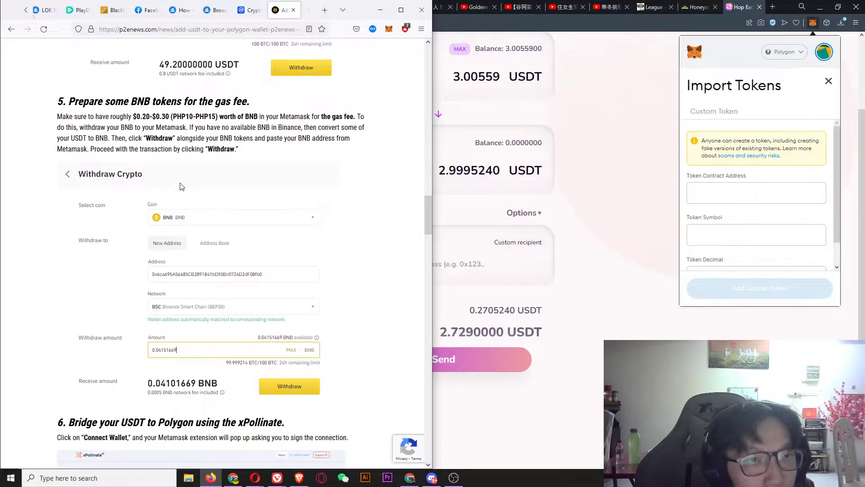
scroll(180, 186, "up", 9)
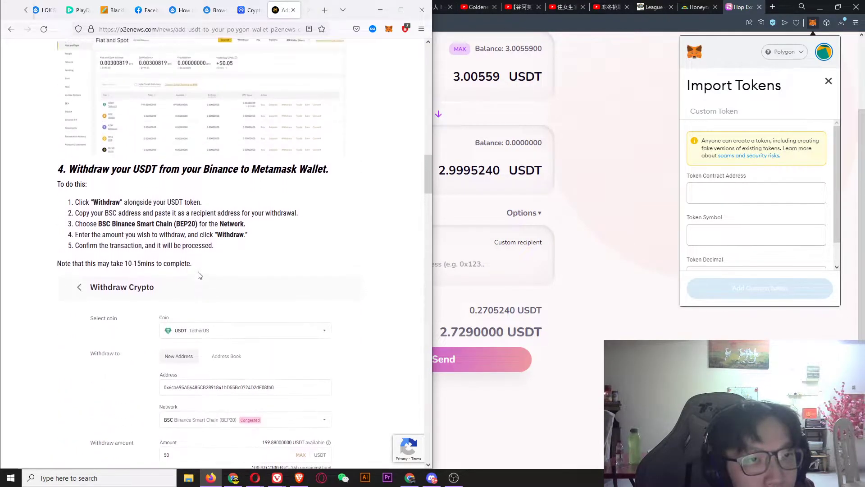
scroll(150, 260, "up", 2)
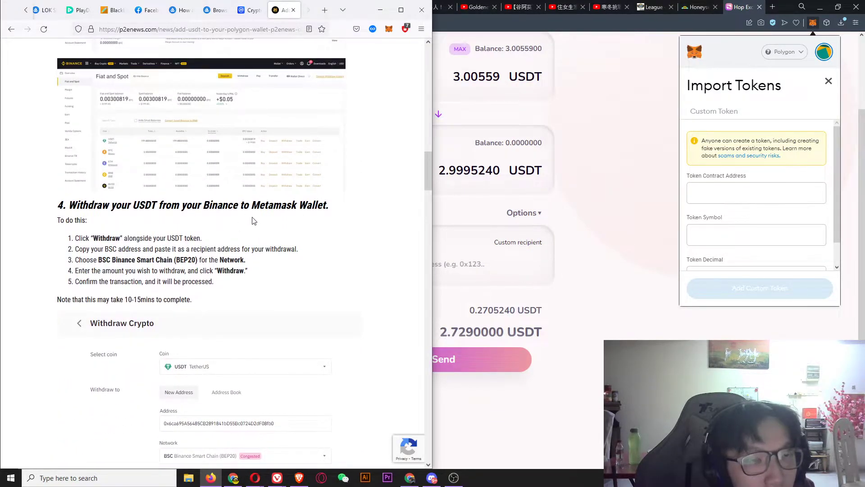
scroll(252, 223, "down", 20)
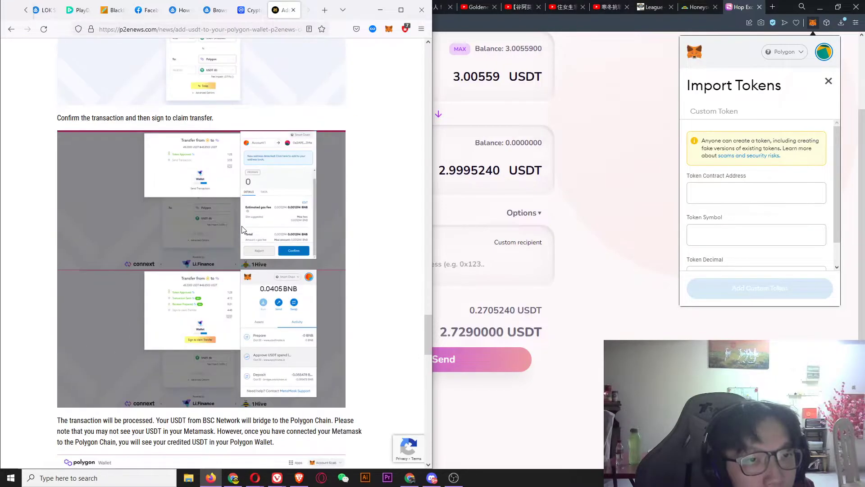
scroll(242, 230, "down", 15)
scroll(239, 252, "up", 5)
scroll(220, 284, "up", 20)
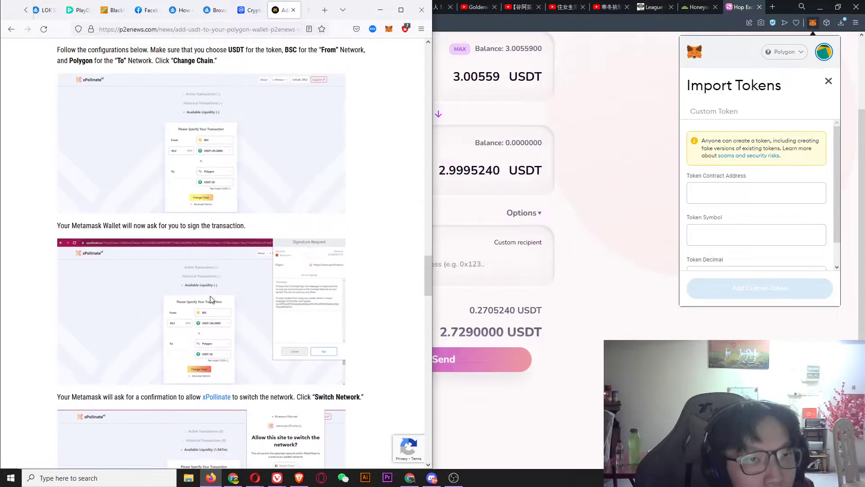
scroll(212, 298, "up", 12)
scroll(215, 268, "up", 1)
scroll(234, 278, "up", 15)
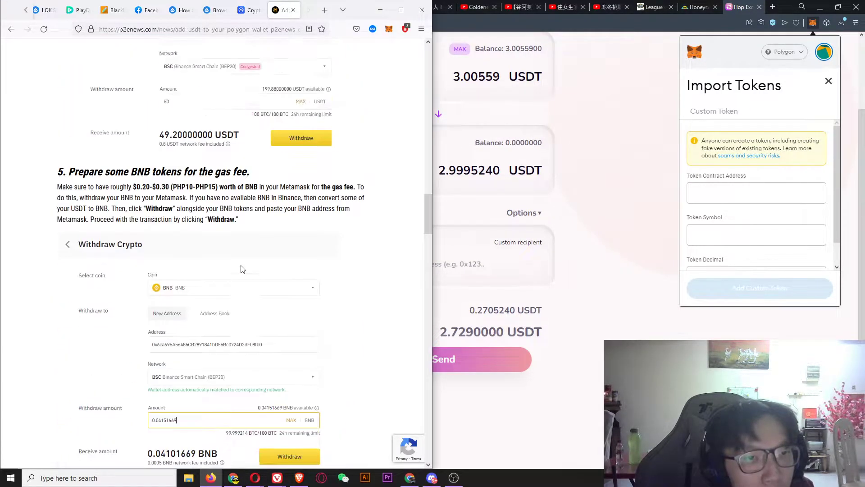
scroll(234, 269, "up", 12)
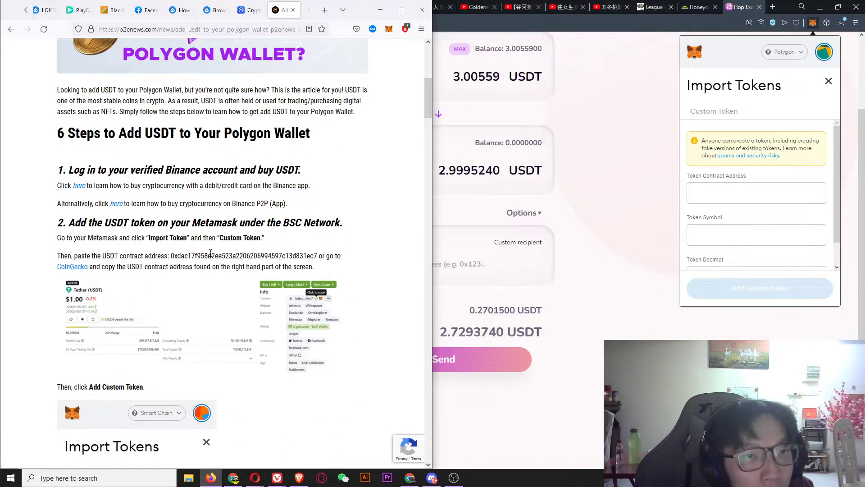
Copy the USDT contract address from the article and import it into MetaMask as a custom token on Polygon.
double_click(216, 255)
key("ctrl+c")
left_click(748, 193)
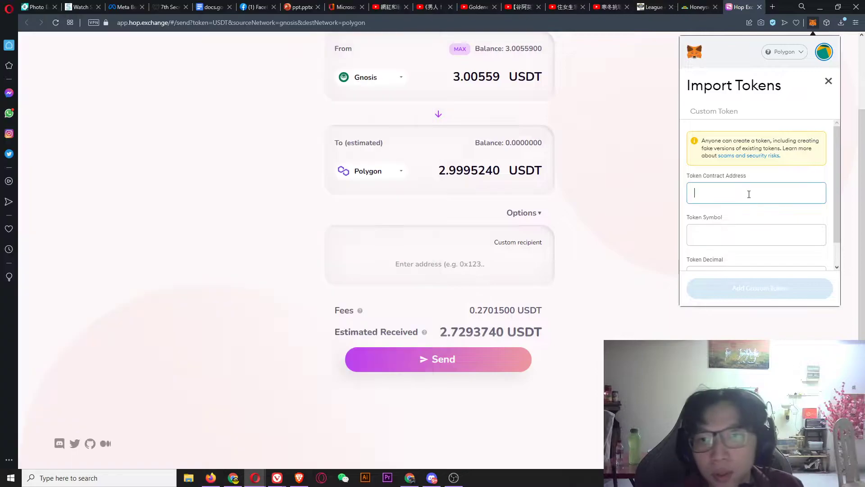
key("ctrl+v")
left_click(779, 176)
scroll(773, 216, "down", 2)
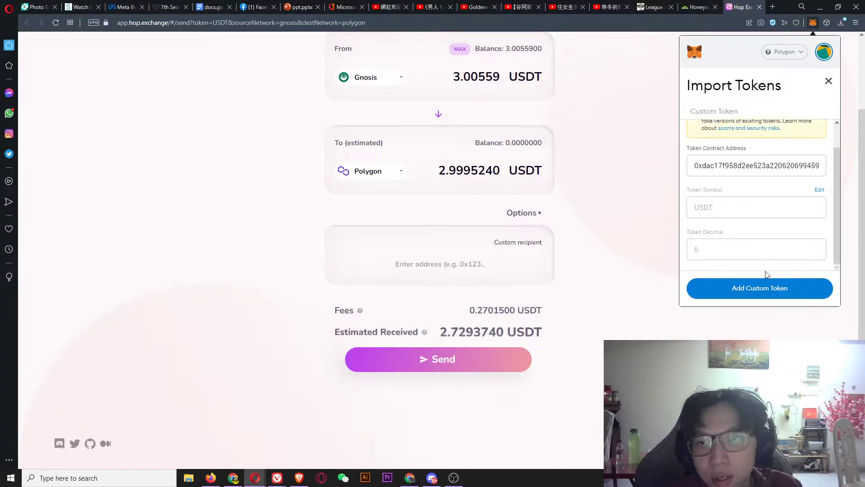
left_click(770, 295)
left_click(796, 285)
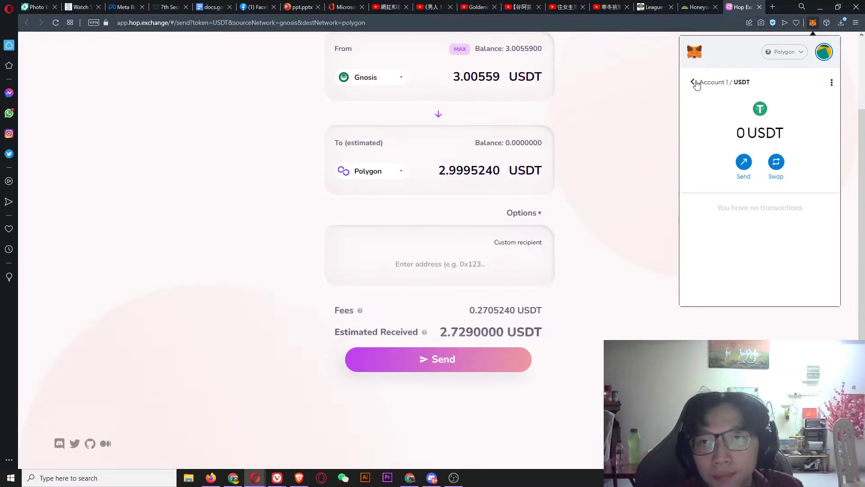
Return to the MetaMask account overview and switch the network to xDai to review its assets.
left_click(694, 83)
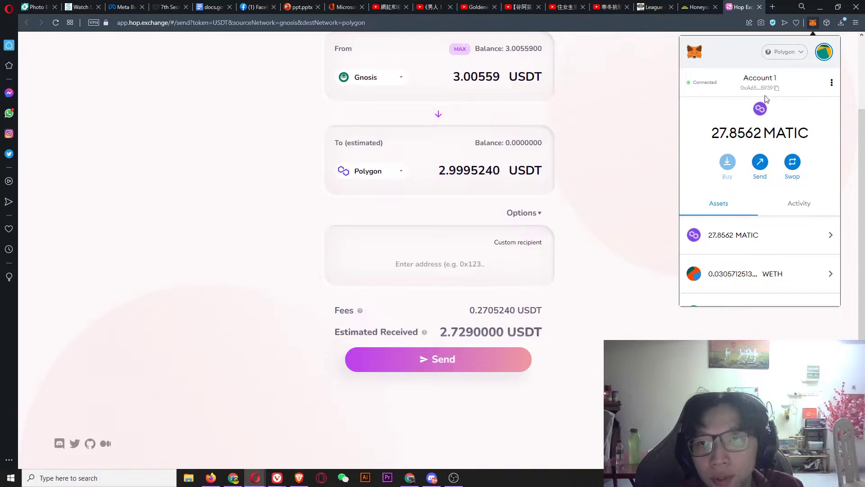
scroll(791, 221, "down", 3)
scroll(788, 175, "up", 3)
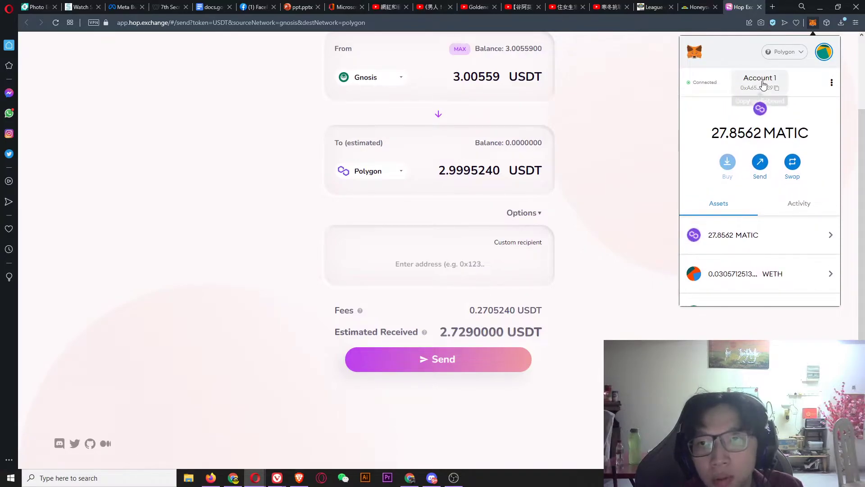
left_click(786, 52)
left_click(766, 161)
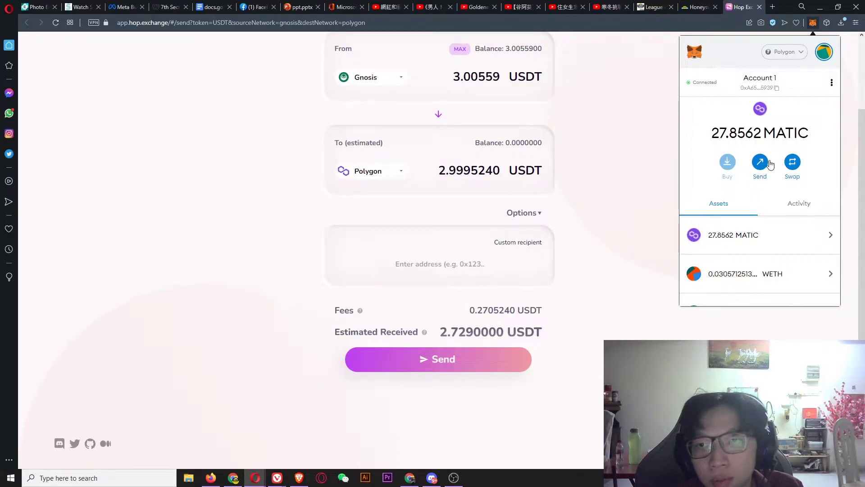
scroll(807, 222, "down", 1)
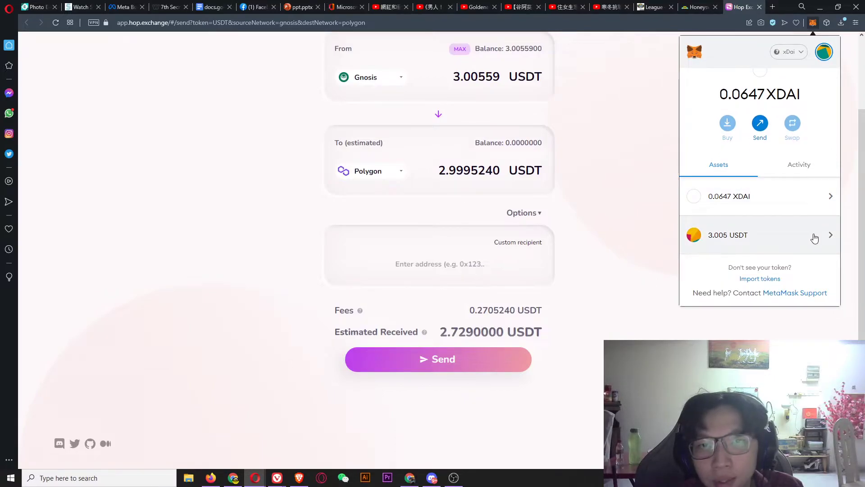
scroll(815, 235, "up", 1)
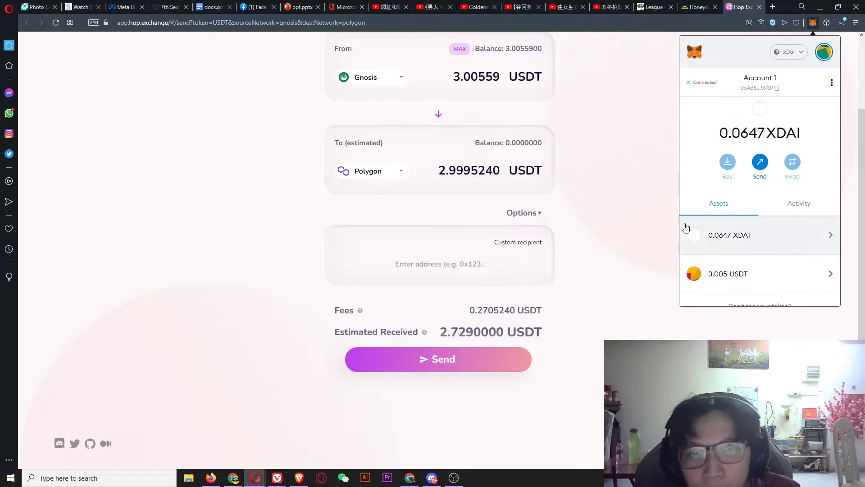
Review the xDai account's activity and assets in MetaMask and open the USDT token's details.
scroll(811, 269, "down", 1)
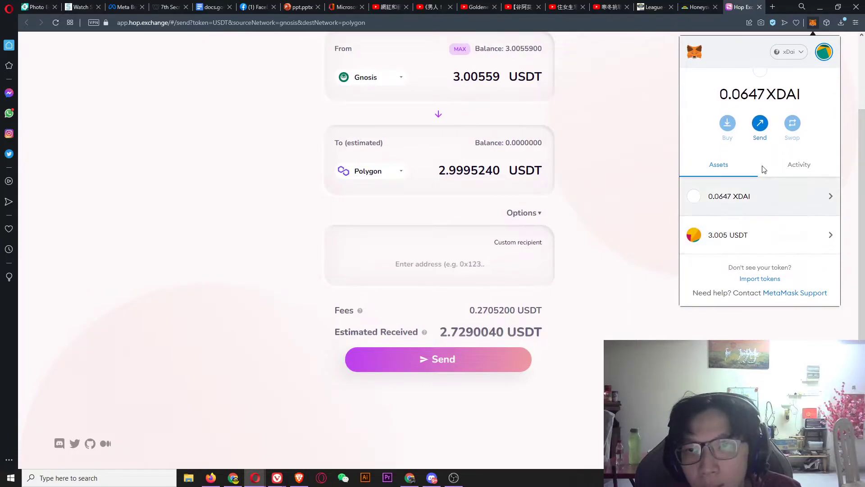
left_click(790, 168)
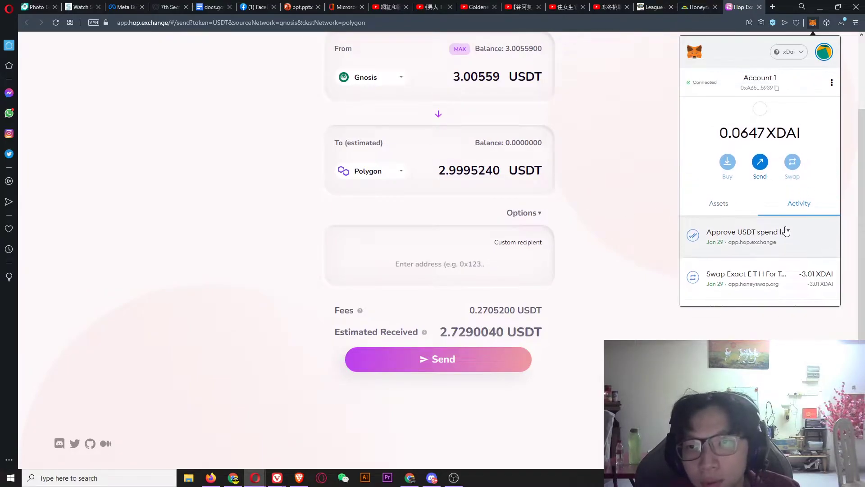
left_click(719, 202)
scroll(815, 245, "down", 1)
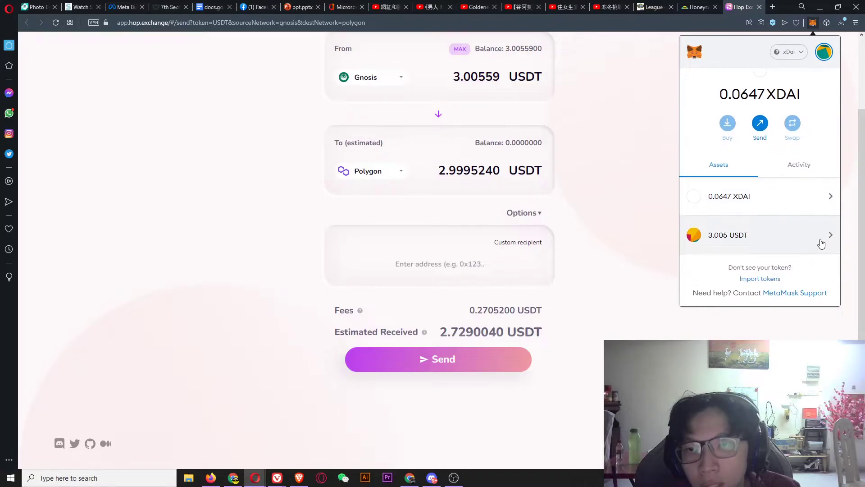
left_click(821, 244)
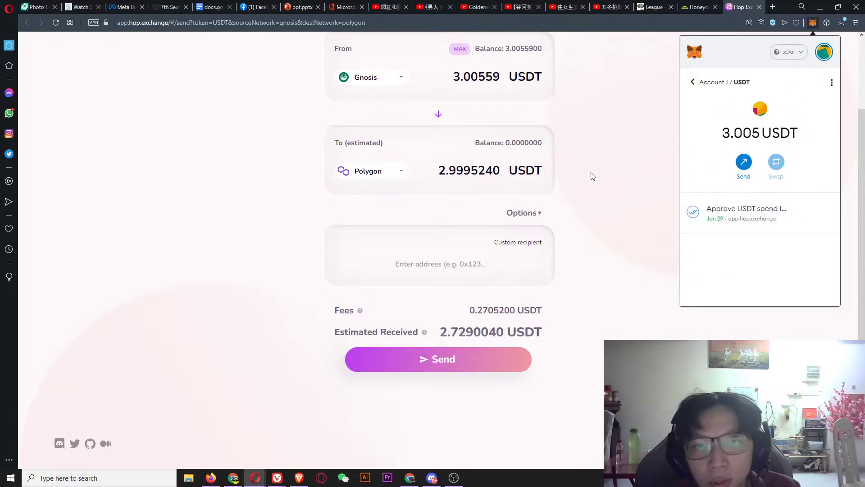
Send 3.00559 USDT from Gnosis to Polygon on Hop and confirm the transaction in MetaMask.
scroll(565, 298, "up", 1)
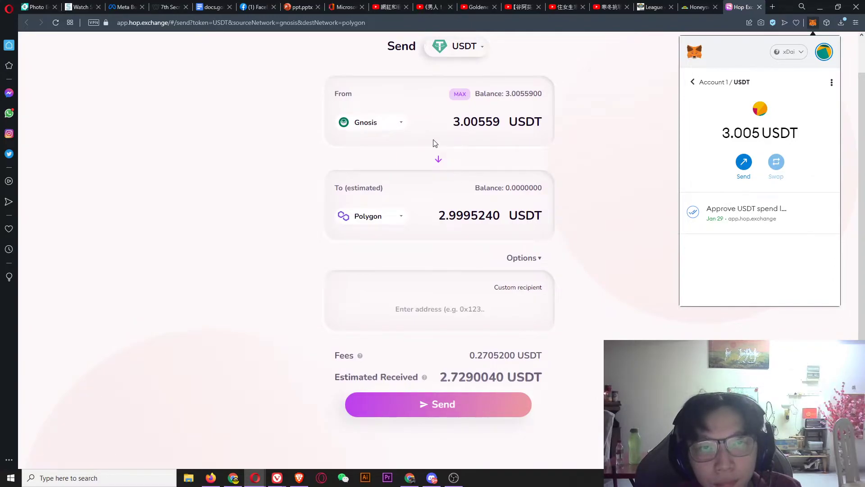
left_click(459, 410)
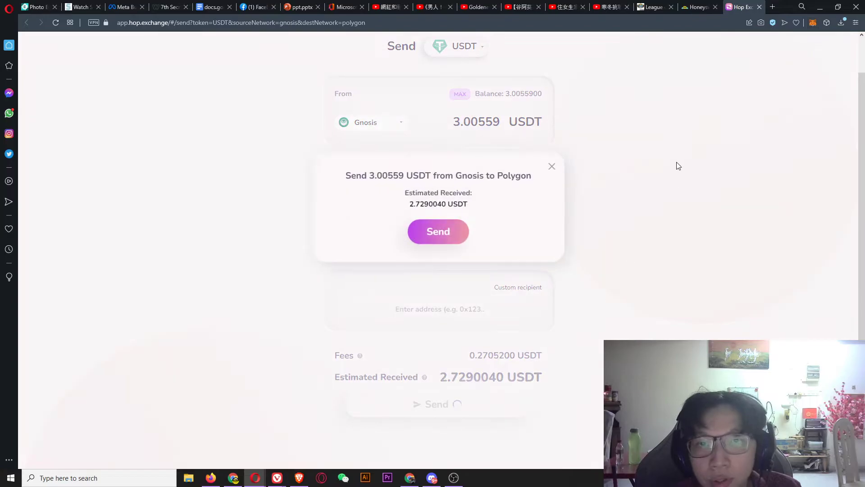
left_click(445, 240)
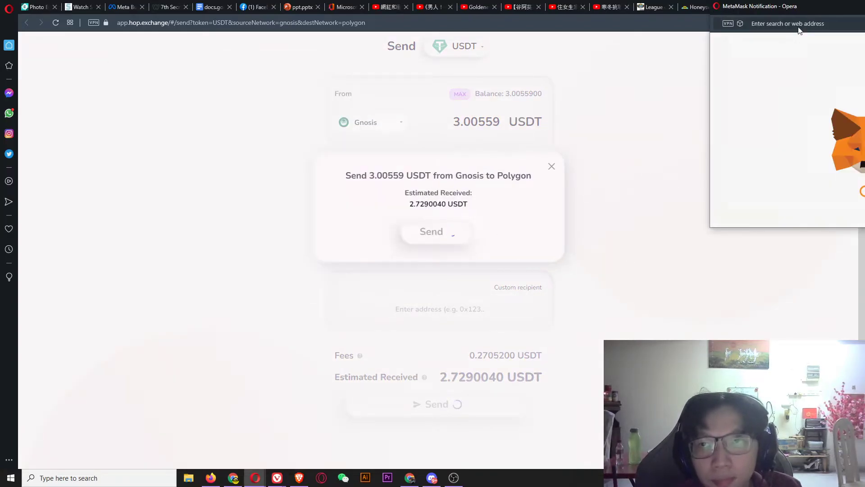
left_click_drag(836, 11, 637, 63)
scroll(694, 189, "down", 5)
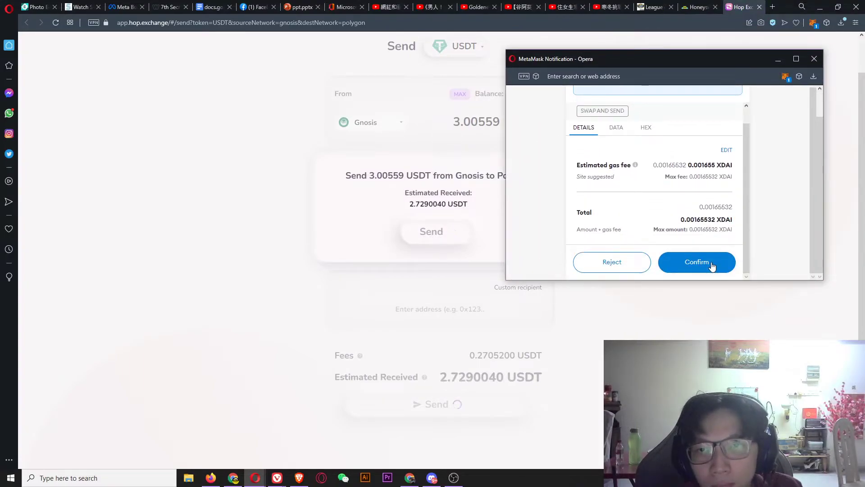
left_click(709, 266)
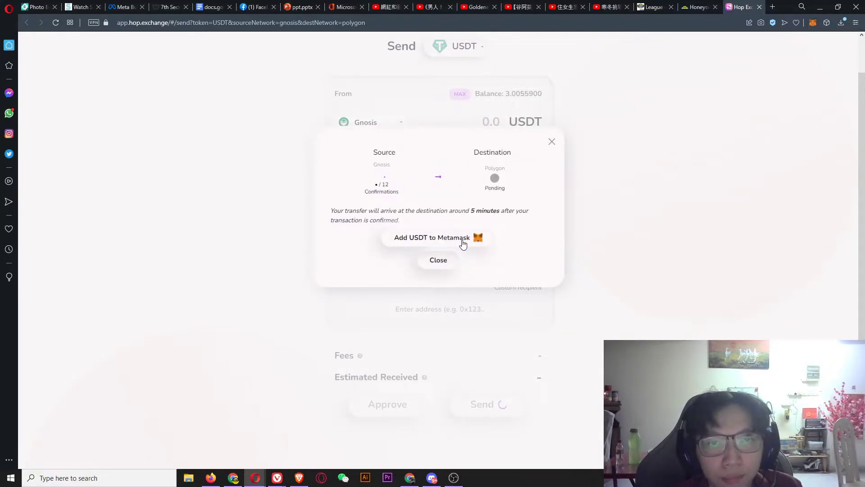
Add USDT to MetaMask from the Hop transfer dialog, approving the switch to Matic Mainnet and the suggested token.
left_click(448, 244)
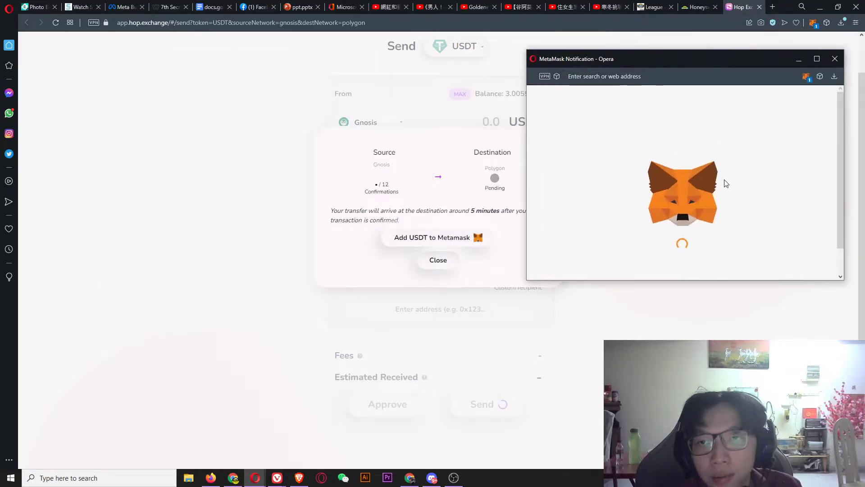
left_click(748, 264)
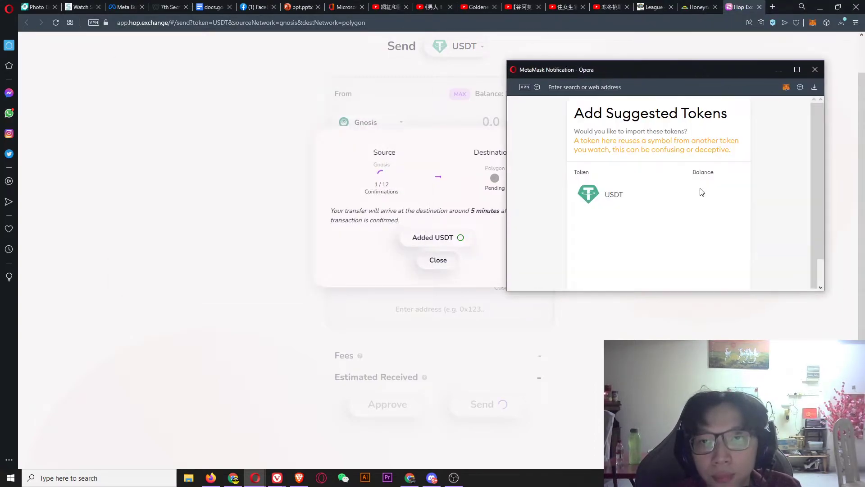
scroll(712, 189, "down", 3)
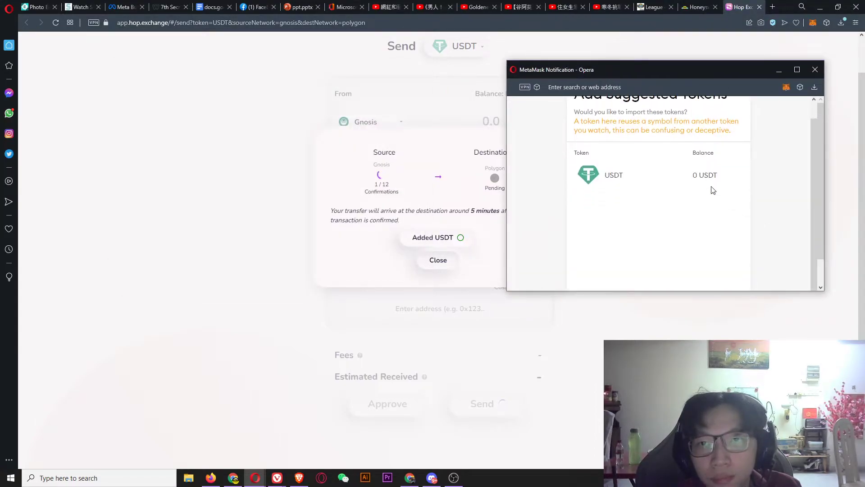
left_click(713, 276)
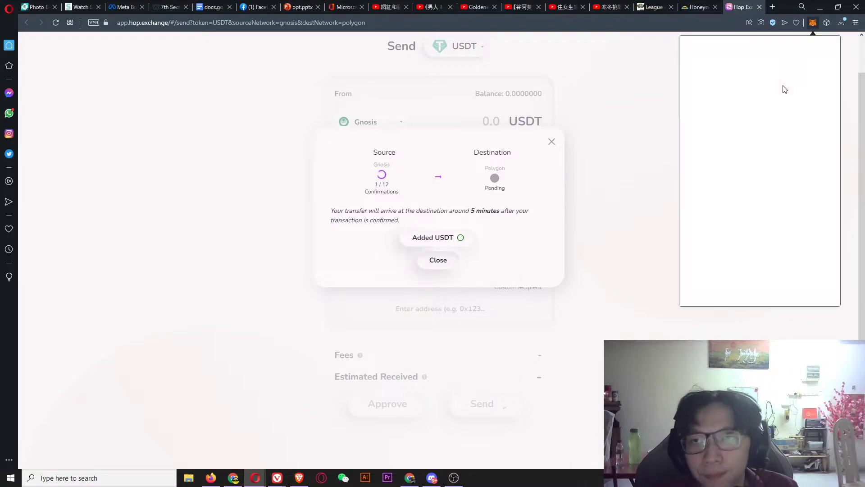
Check the Matic Mainnet asset list and selected network in MetaMask for the incoming USDT.
left_click(719, 206)
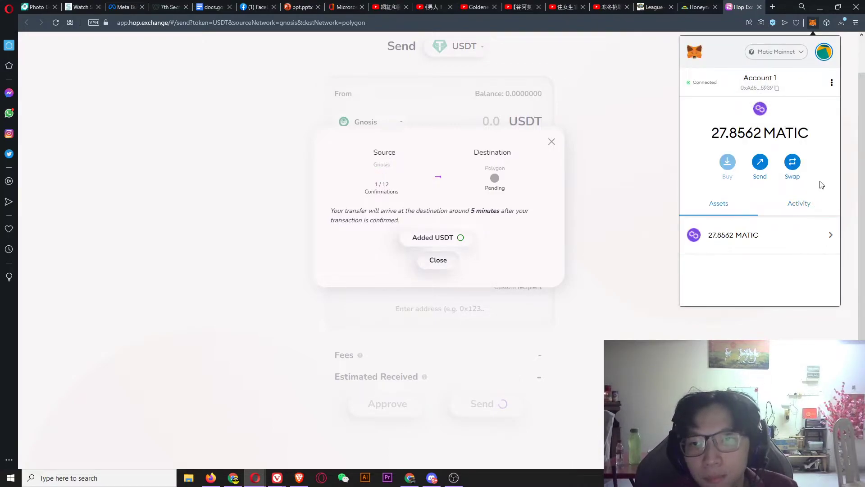
scroll(800, 221, "down", 3)
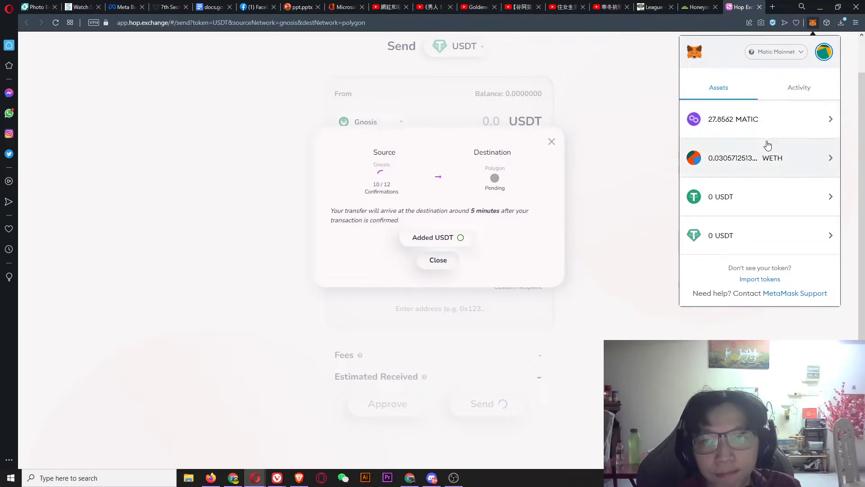
scroll(765, 145, "up", 3)
left_click(786, 53)
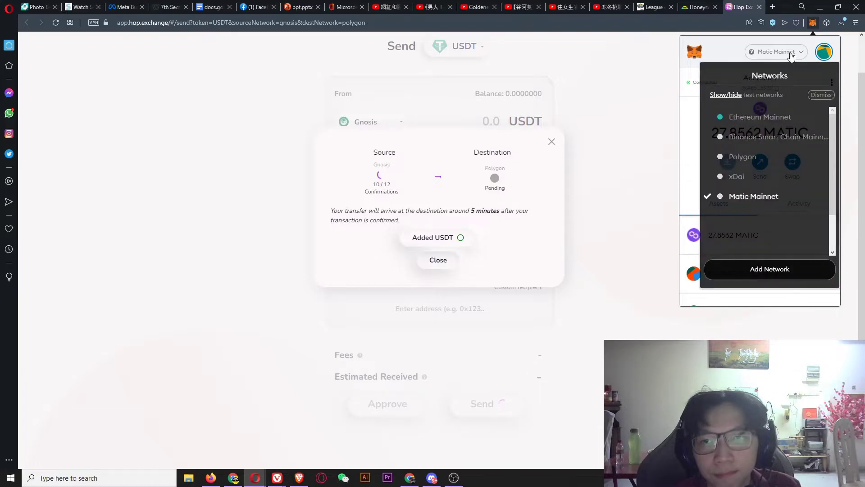
left_click(790, 53)
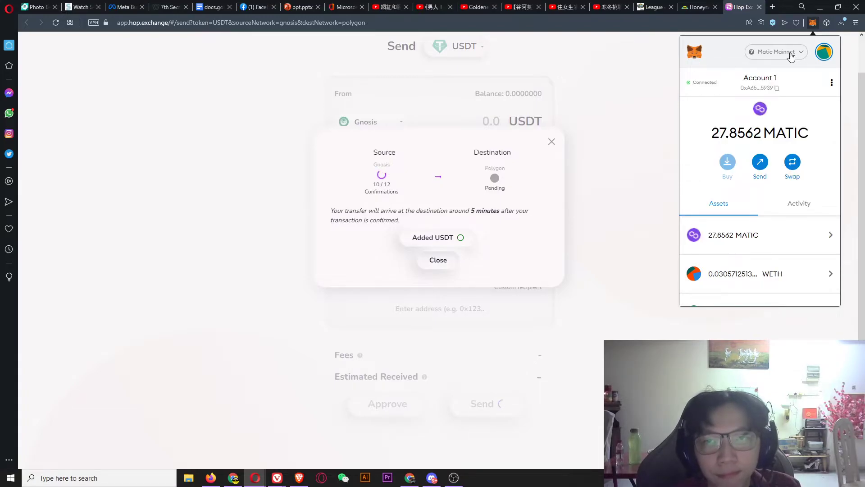
scroll(795, 239, "down", 2)
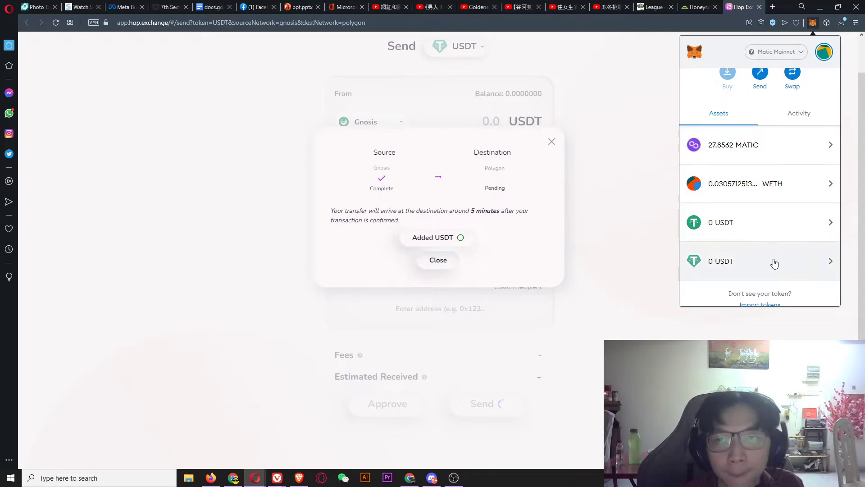
scroll(753, 141, "up", 2)
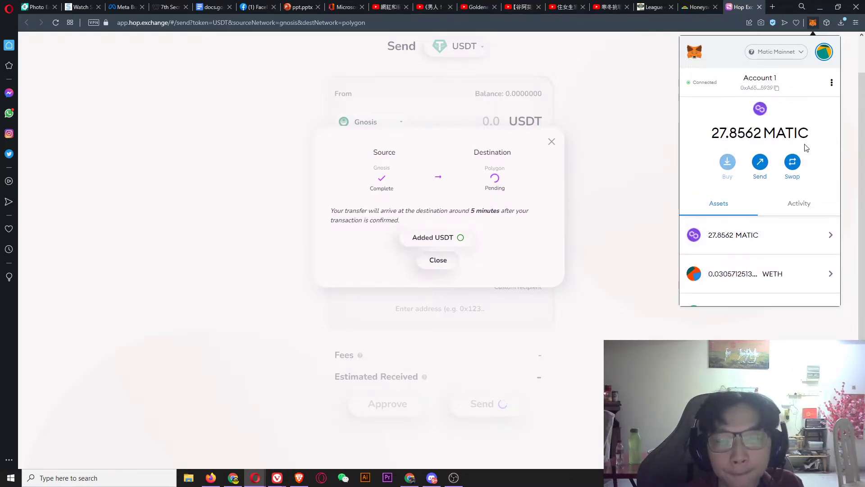
scroll(806, 148, "down", 3)
scroll(811, 147, "up", 3)
scroll(795, 156, "down", 2)
scroll(796, 156, "up", 2)
scroll(796, 156, "down", 1)
scroll(792, 146, "up", 1)
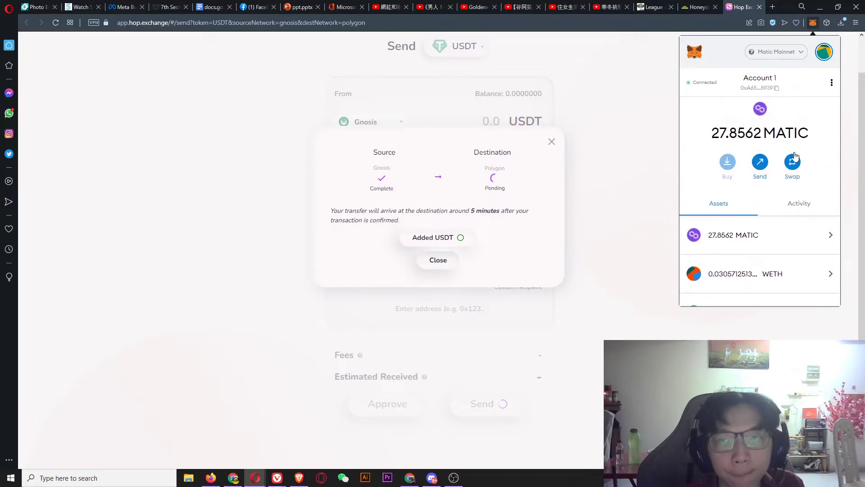
scroll(792, 151, "down", 2)
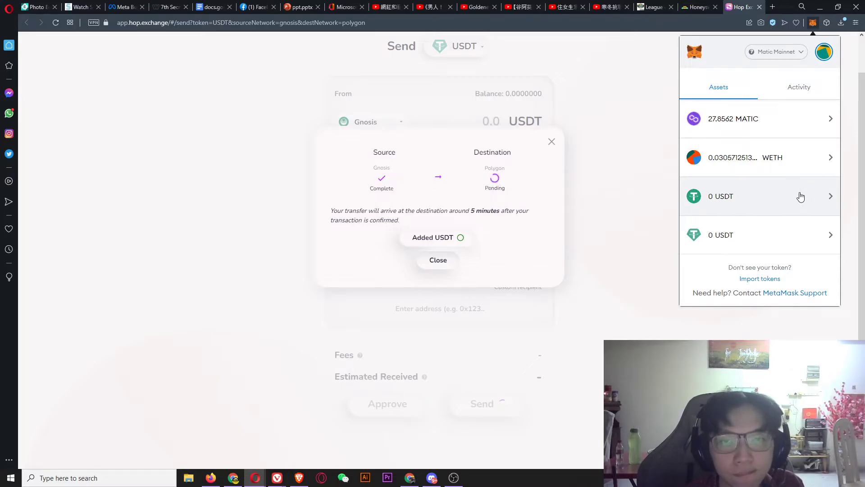
scroll(794, 195, "up", 1)
scroll(795, 197, "down", 1)
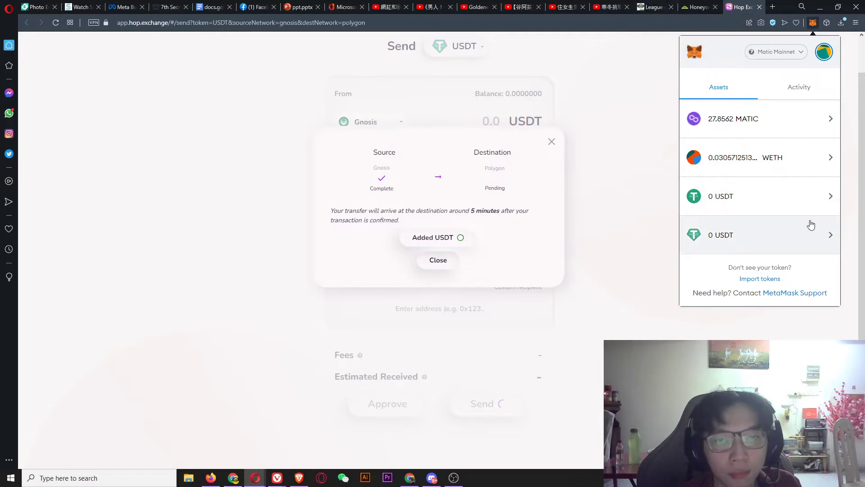
Look through the Matic Mainnet account's activity history in MetaMask for the bridge transfer.
left_click(796, 92)
left_click(722, 88)
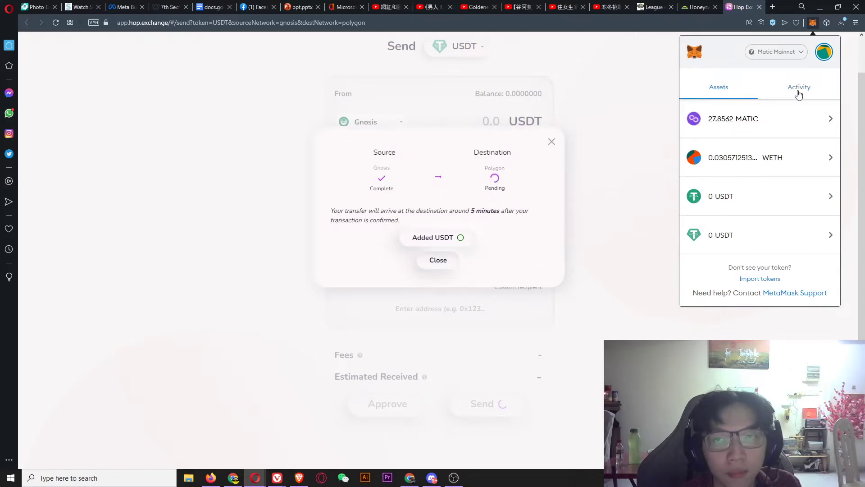
left_click(762, 90)
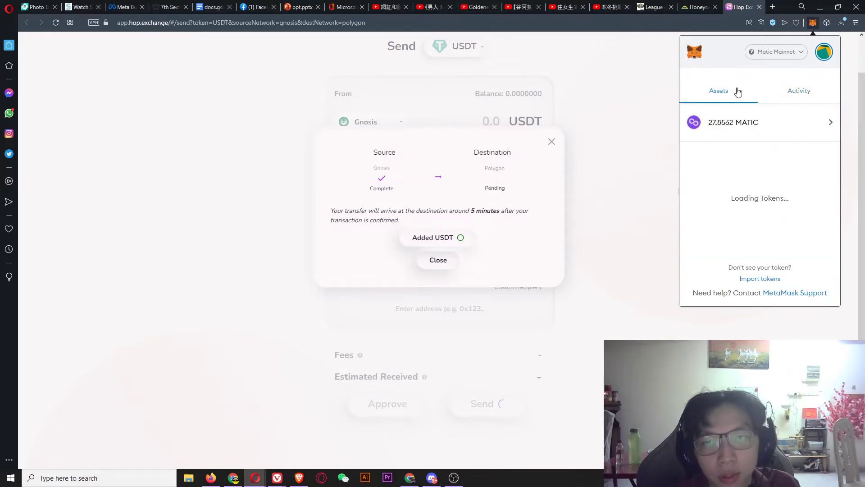
left_click(718, 91)
left_click(794, 92)
scroll(578, 145, "up", 1)
scroll(578, 146, "down", 2)
scroll(580, 146, "up", 1)
scroll(581, 147, "up", 1)
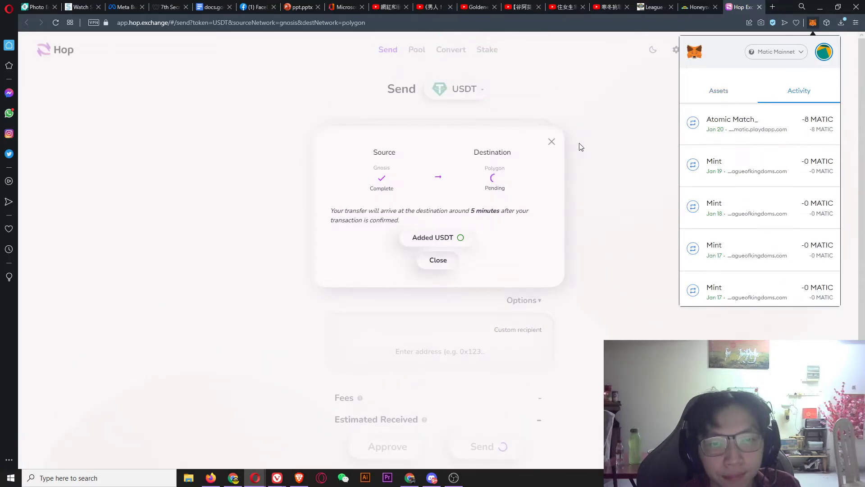
Switch to League of Kingdoms, look around the shrine on the map, and read the recent DeadlyRaiders alliance chat.
left_click(656, 7)
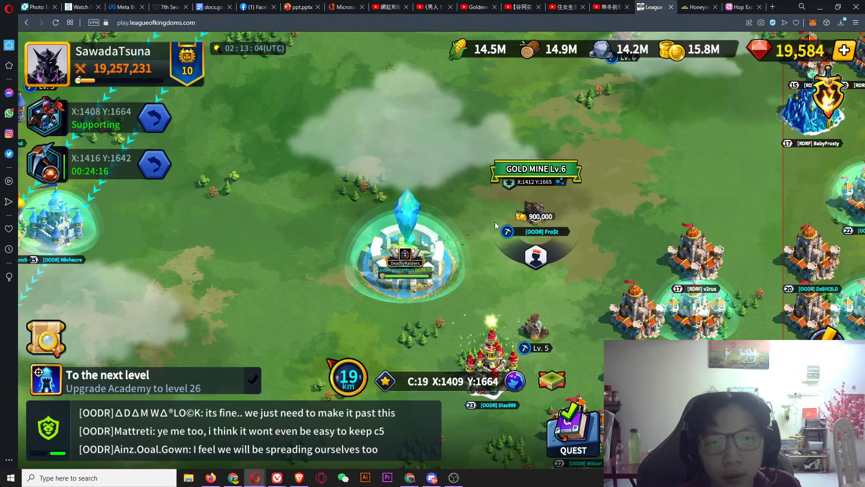
left_click_drag(479, 185, 493, 258)
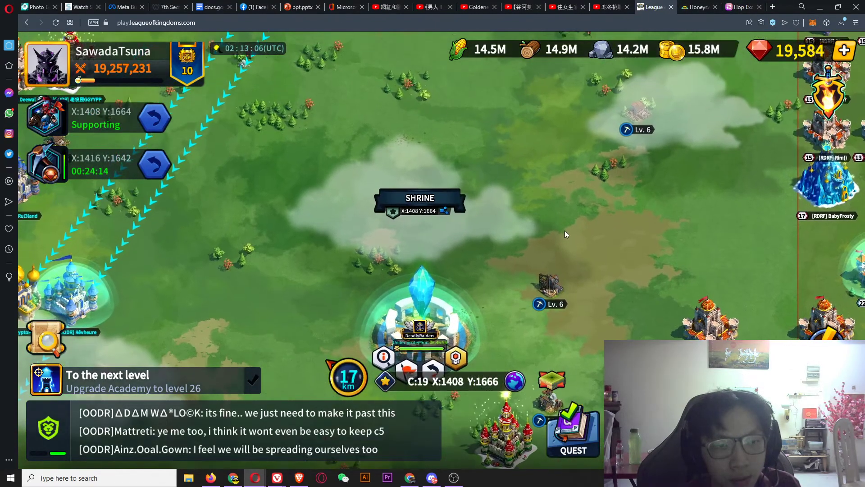
left_click_drag(333, 283, 379, 395)
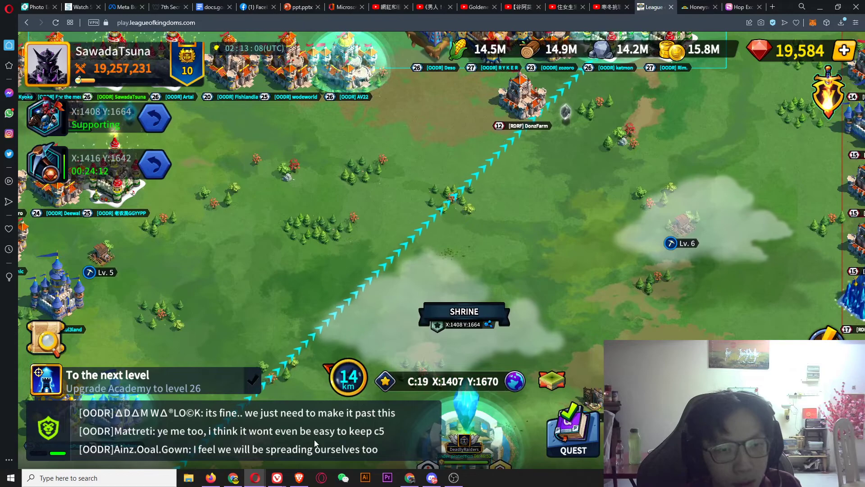
left_click(379, 405)
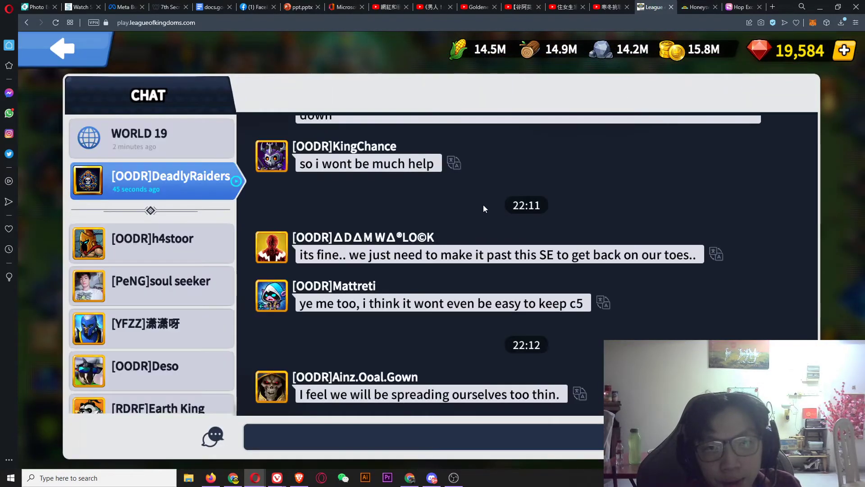
left_click_drag(485, 210, 466, 326)
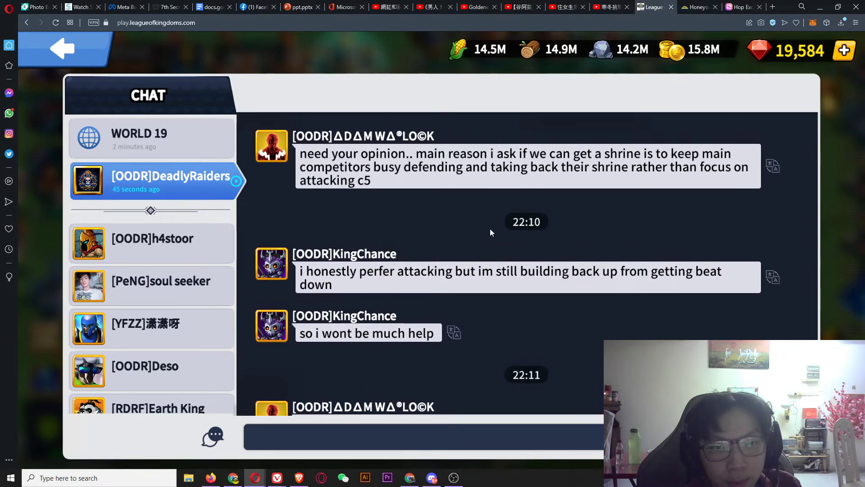
left_click_drag(491, 222, 469, 281)
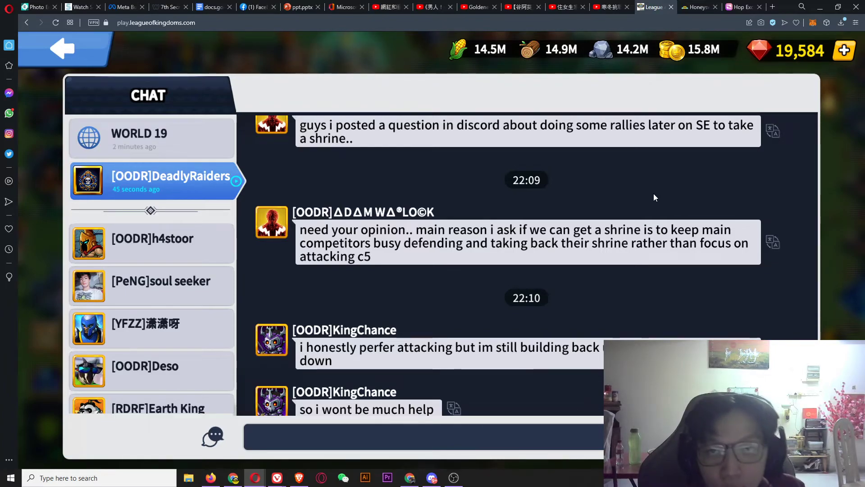
scroll(615, 254, "down", 5)
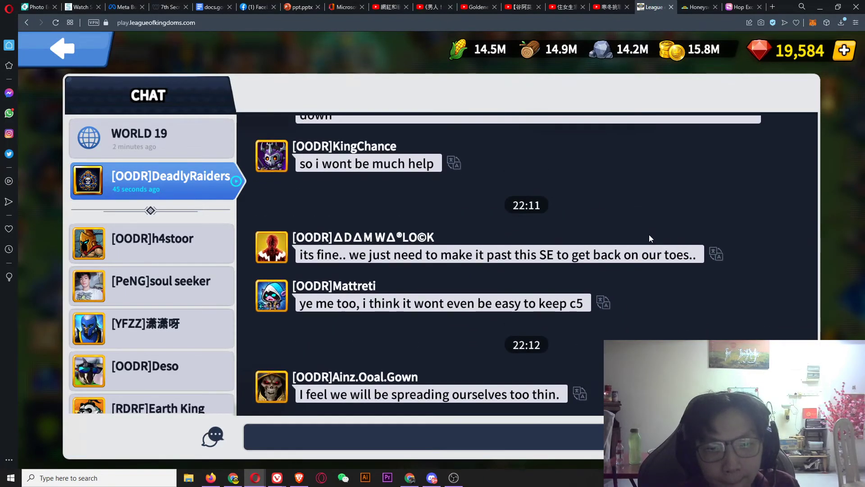
key("Escape")
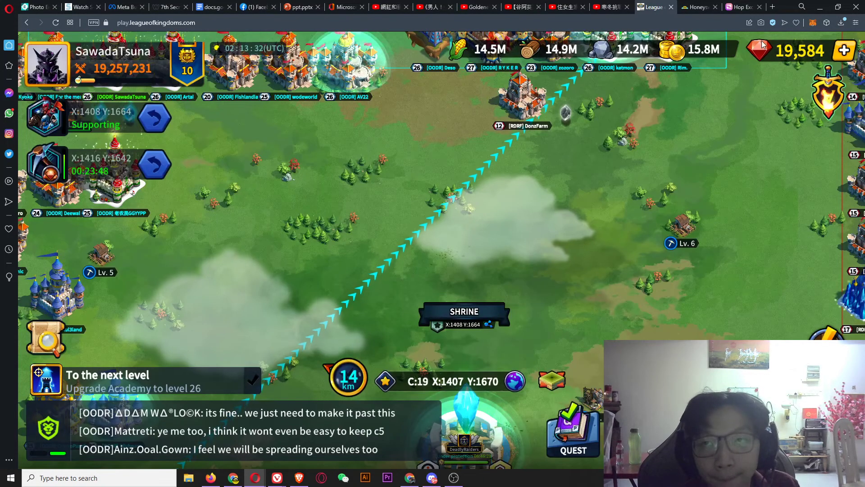
Return to Hop Exchange and check the transfer's status and the USDT balances on Matic Mainnet in MetaMask.
left_click(747, 7)
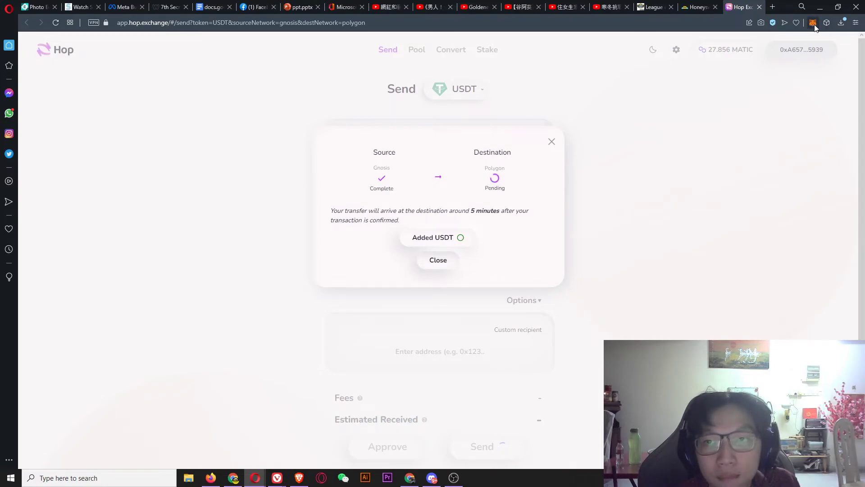
scroll(767, 221, "down", 2)
scroll(744, 212, "up", 2)
scroll(788, 219, "down", 3)
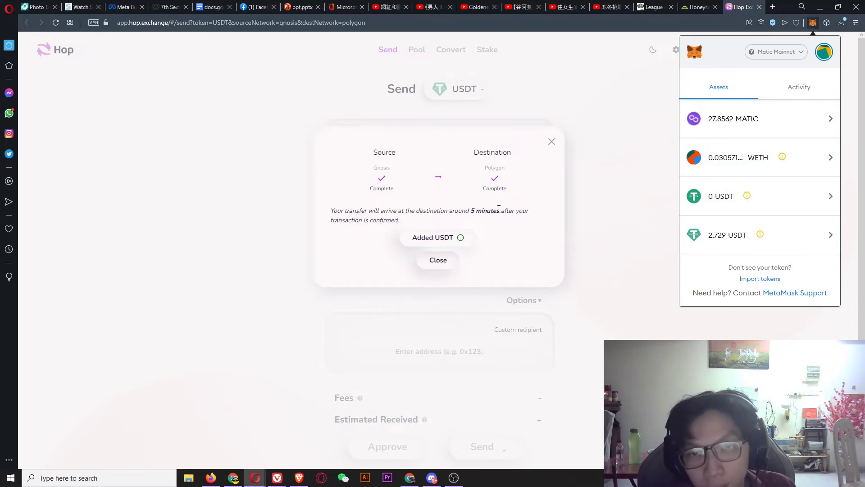
mouse_move(760, 235)
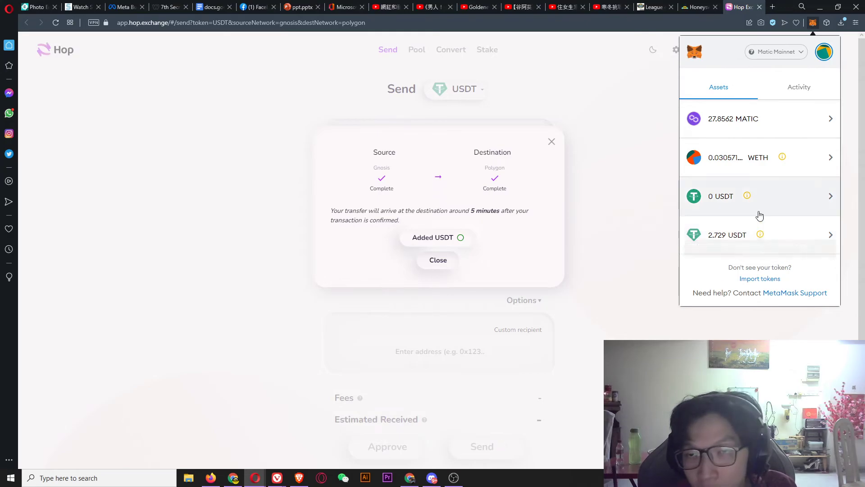
Switch back to League of Kingdoms and look over the world map around the alliance castles and the shrine.
left_click(653, 12)
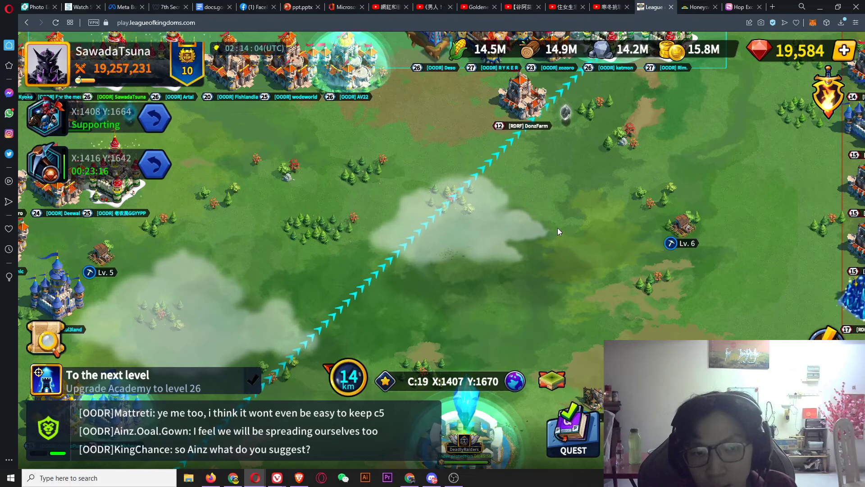
left_click_drag(501, 169, 575, 258)
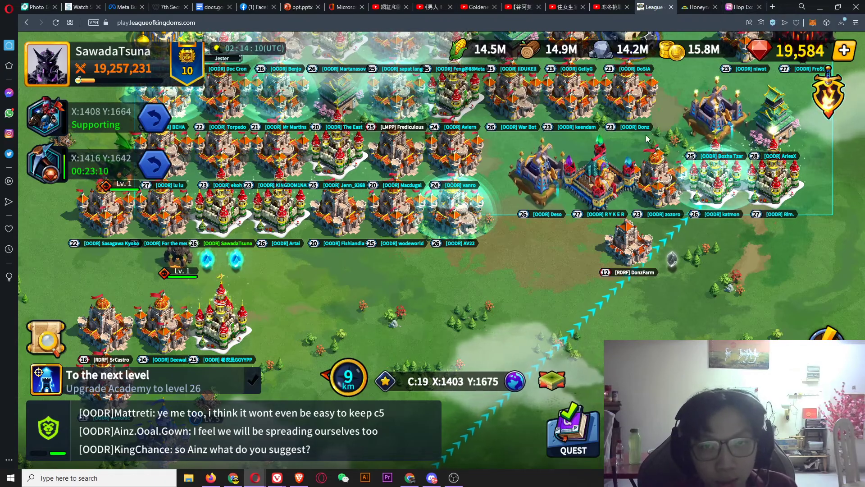
left_click_drag(536, 271, 515, 191)
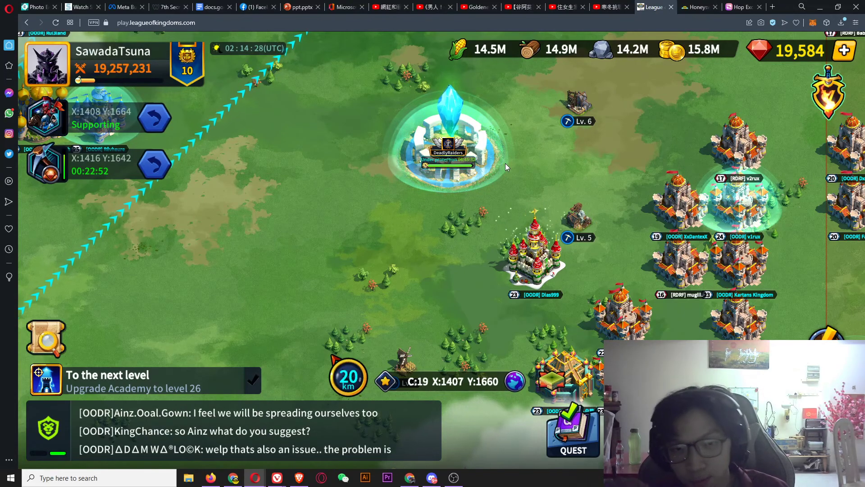
left_click_drag(383, 133, 327, 431)
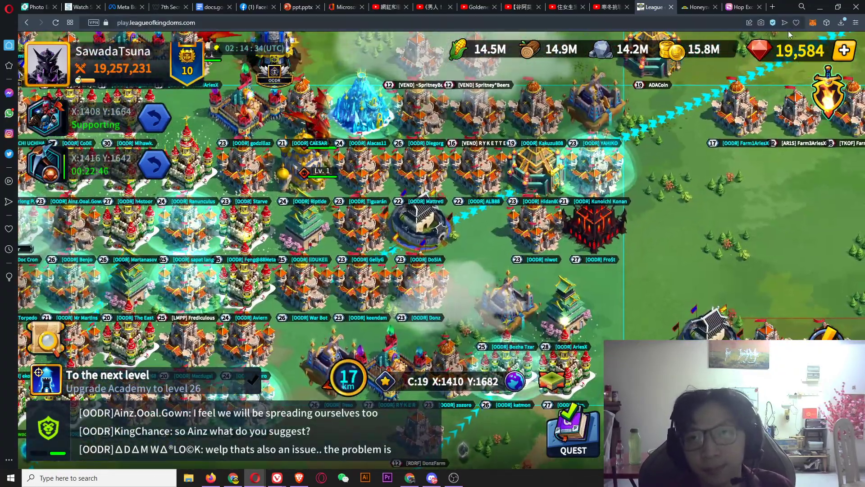